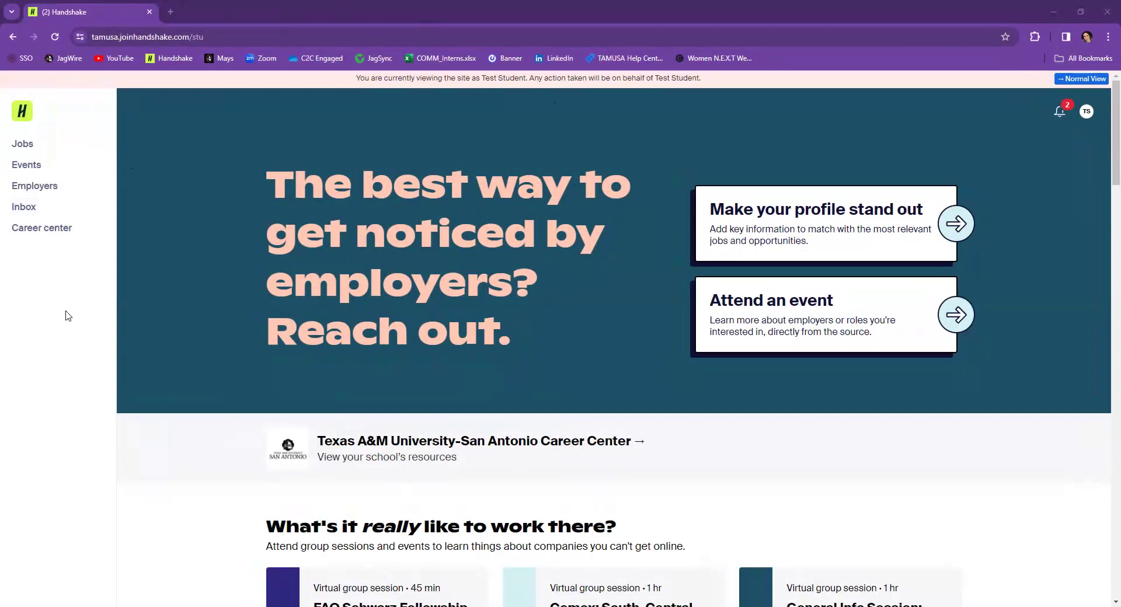
Open the form for submitting a new experience from the Career center's Experiences page.
click(60, 230)
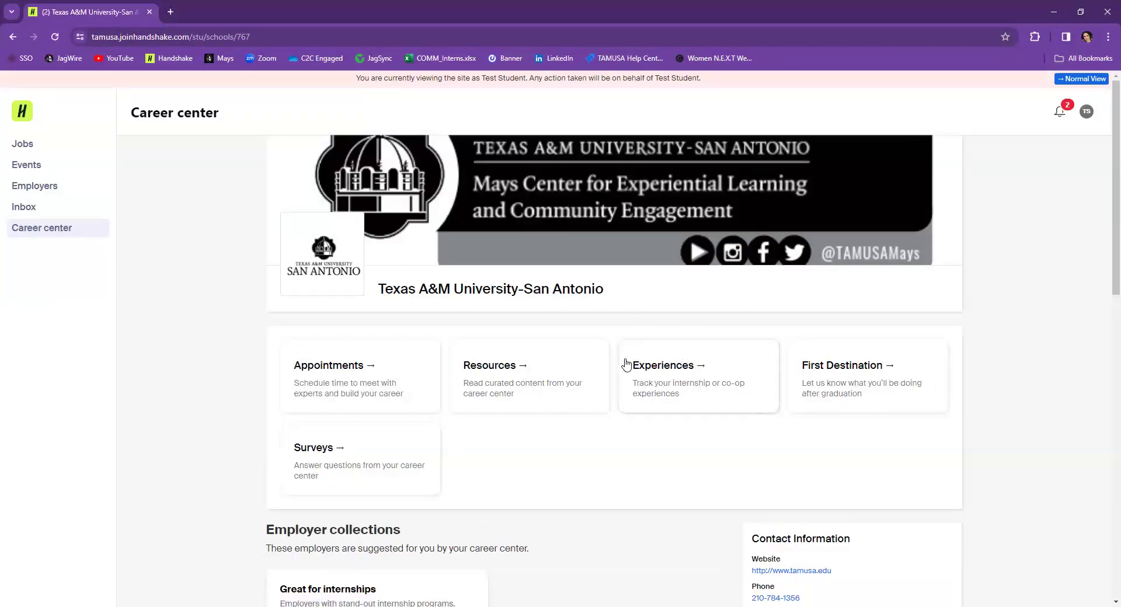
click(666, 368)
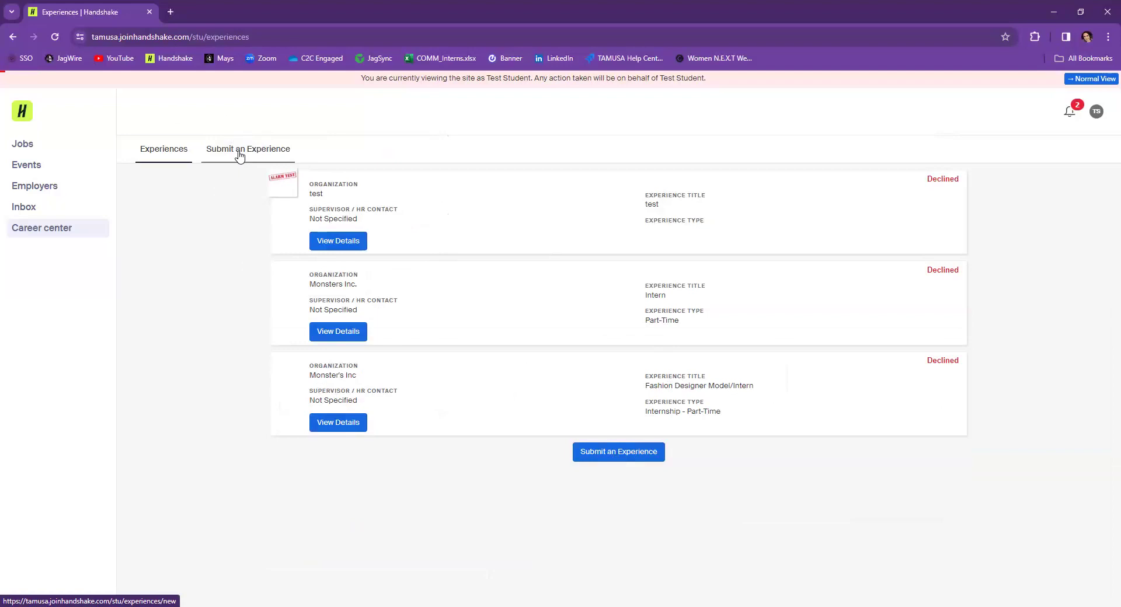
click(240, 154)
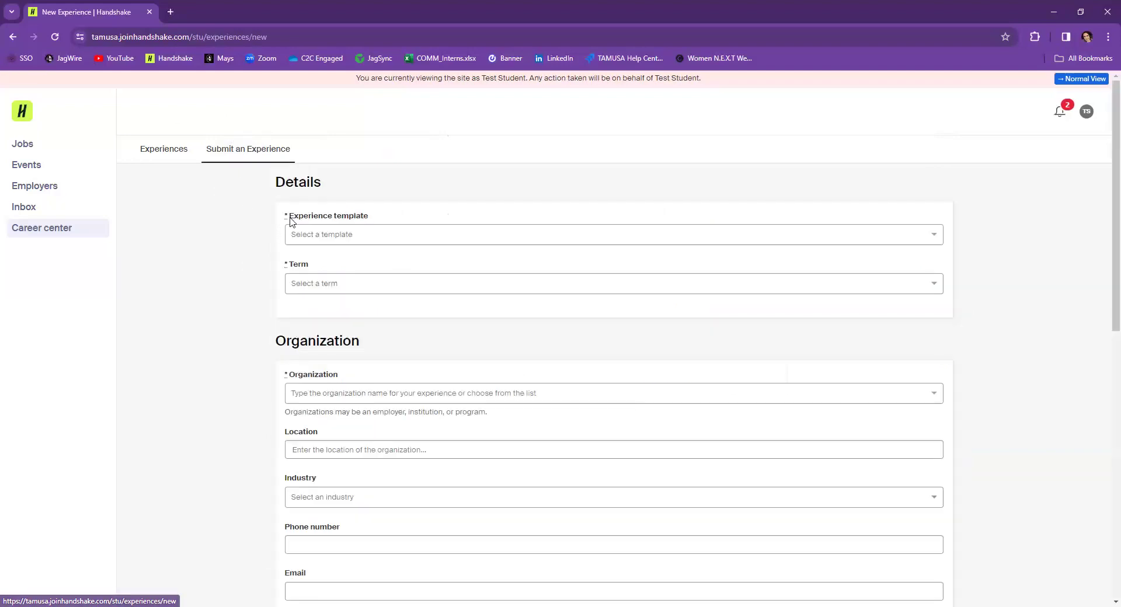
Set the experience template to "InternsHIP Grant - Interns Helping Invest Potential" and the term to Spring 2024.
click(379, 234)
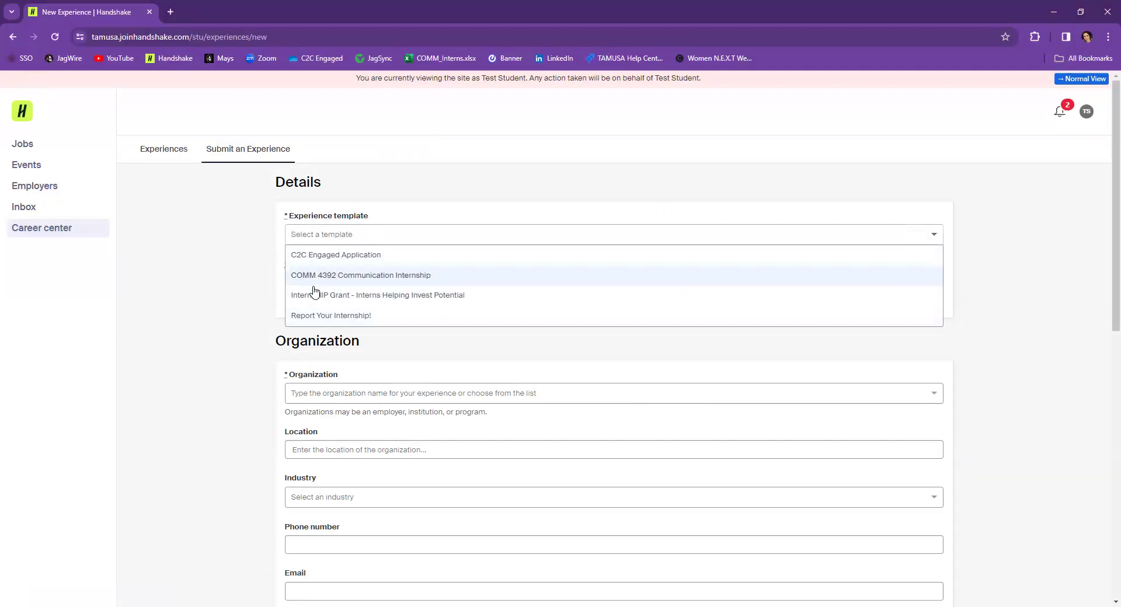
click(376, 298)
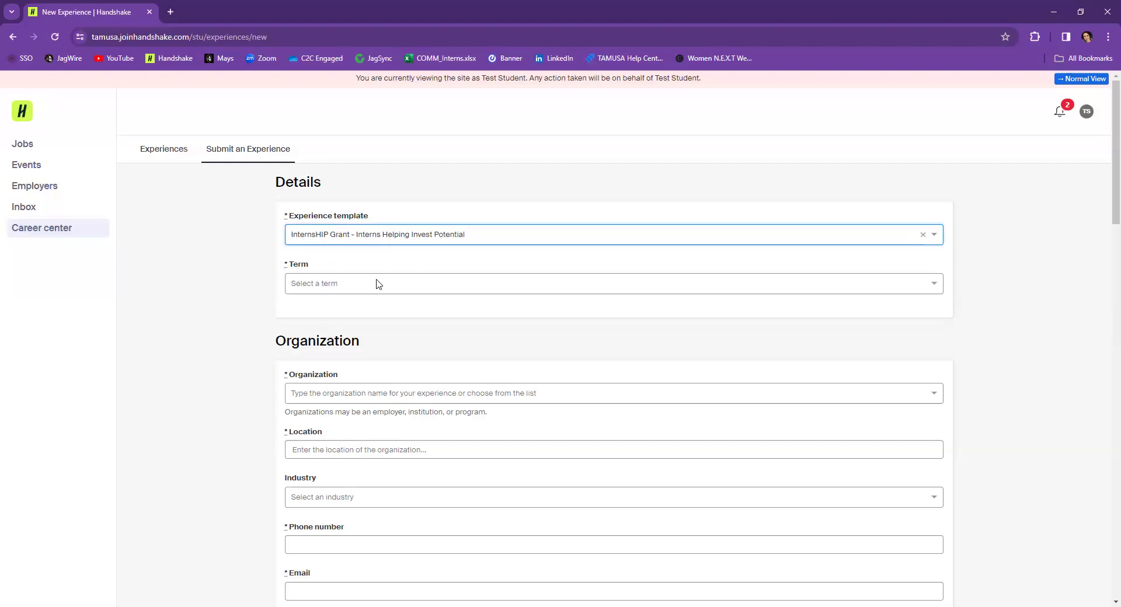
click(377, 281)
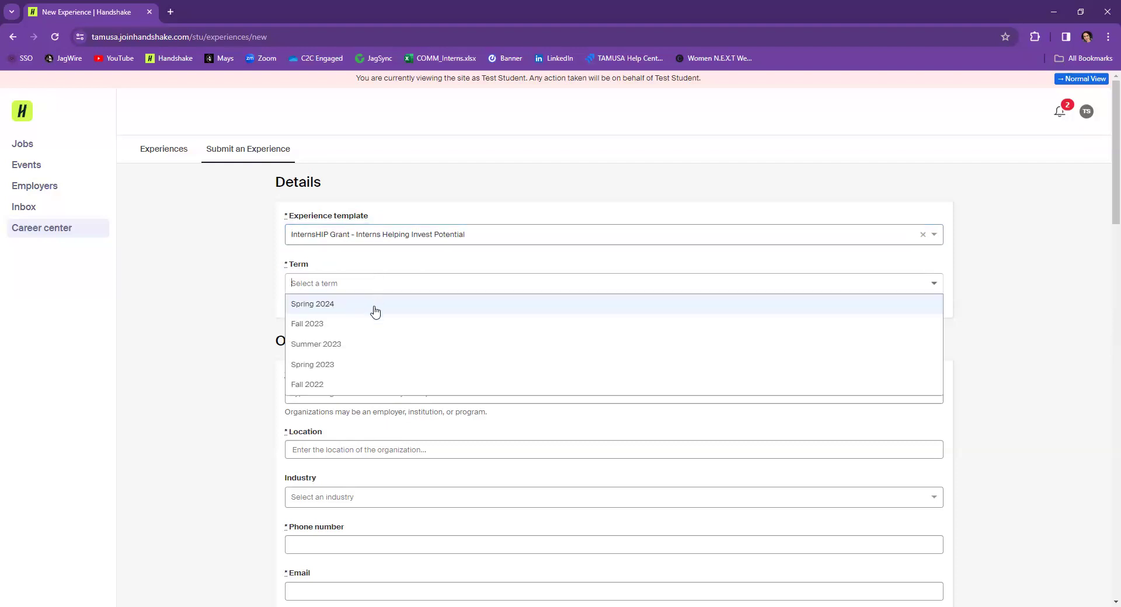
click(376, 305)
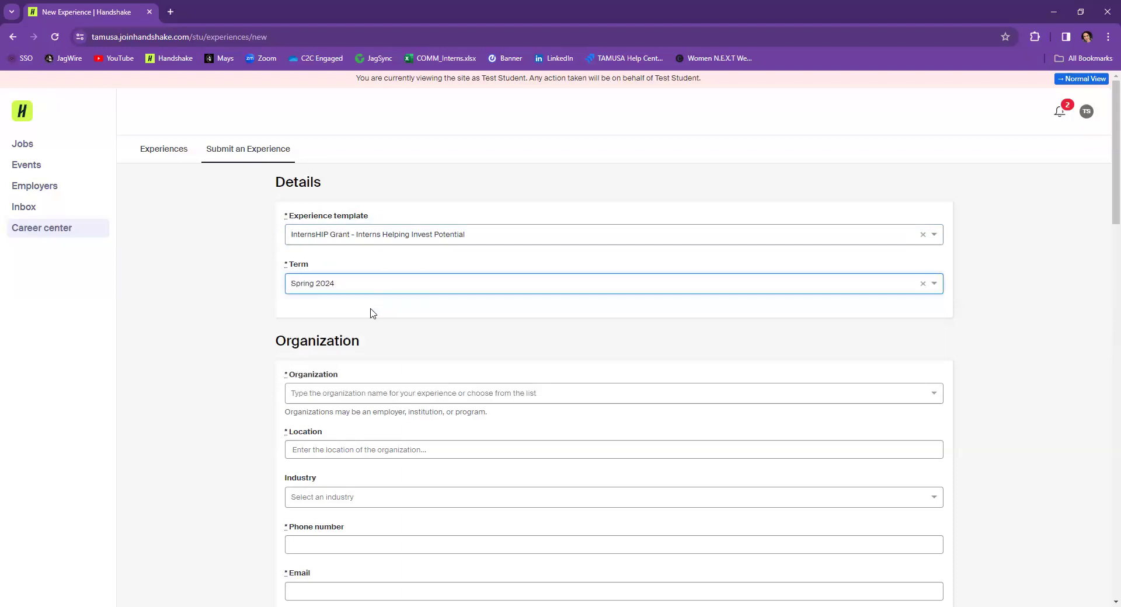
Find the organization "Test" and choose the first match for the experience.
scroll(337, 338, down, 1)
click(337, 334)
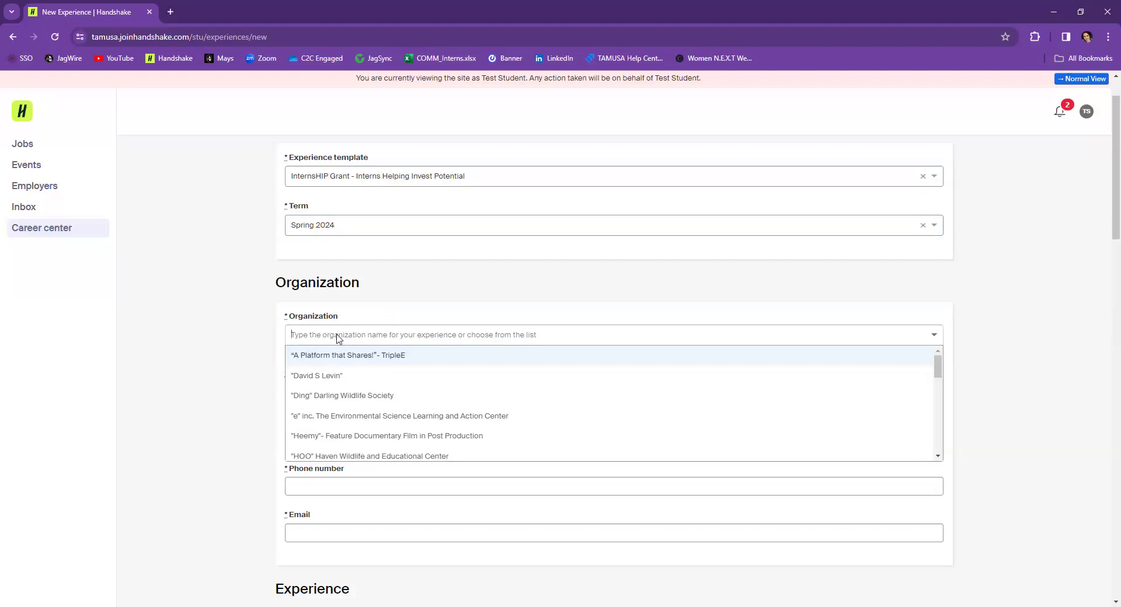
text(Test)
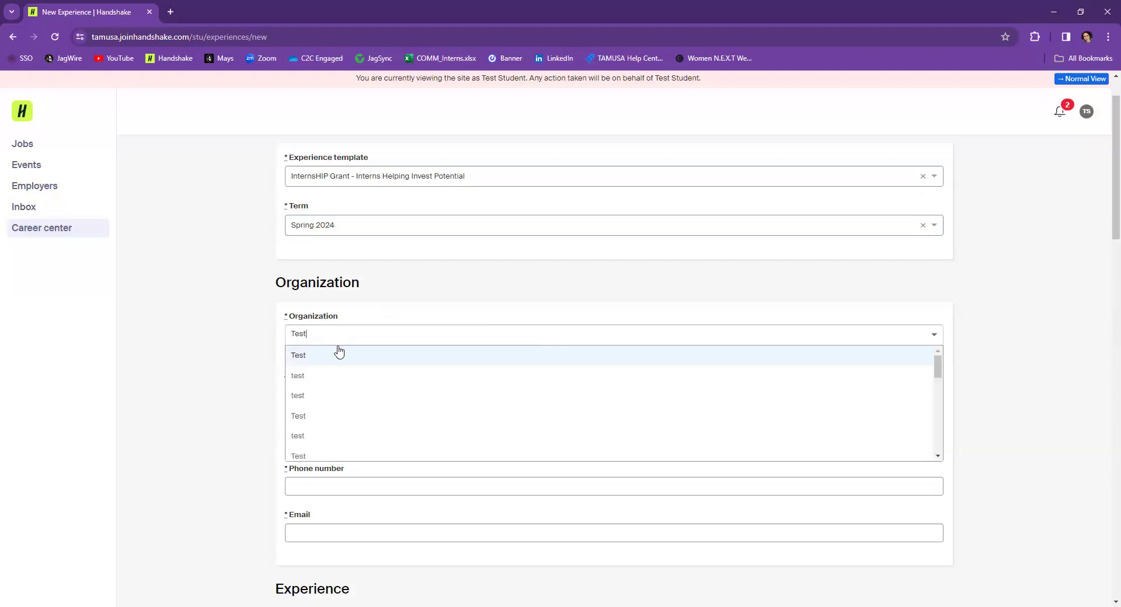
click(338, 354)
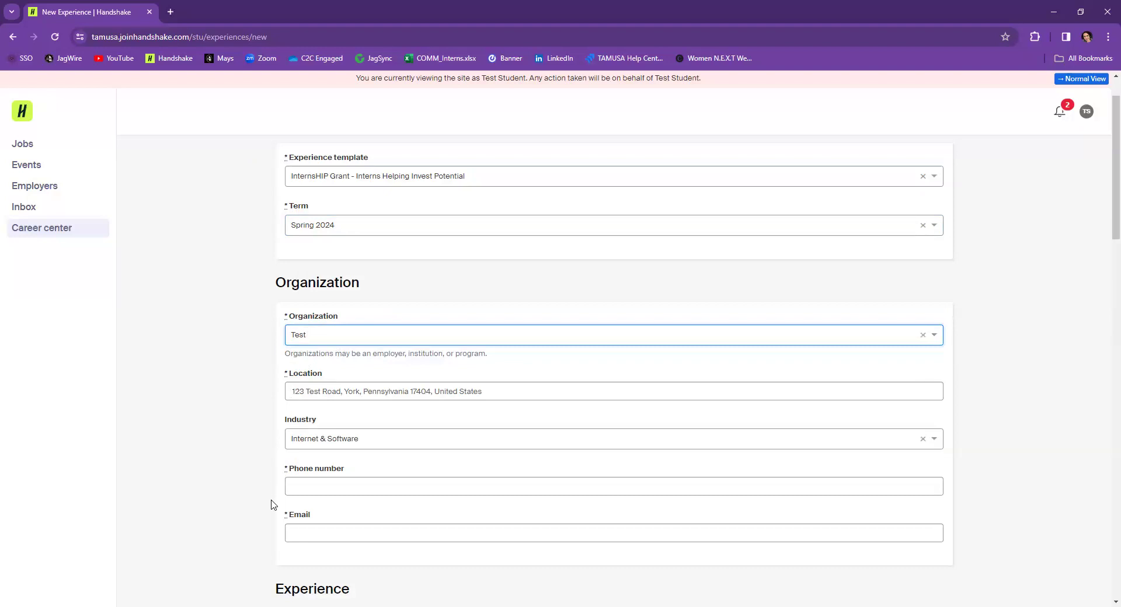
Fill in the organization's phone number and email address.
scroll(267, 357, down, 1)
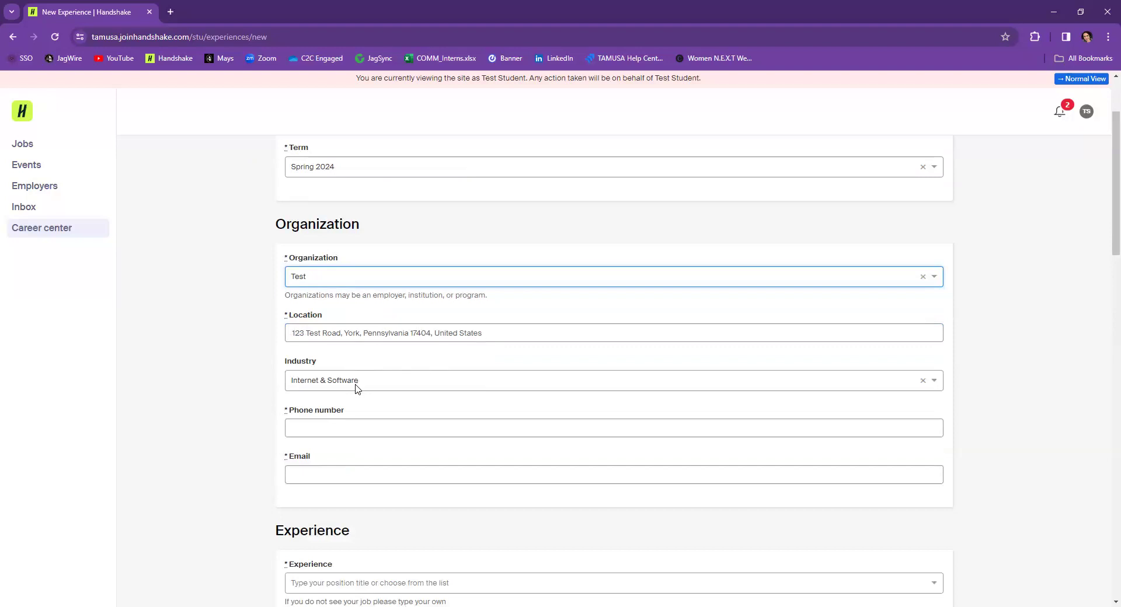
click(335, 426)
text(1)
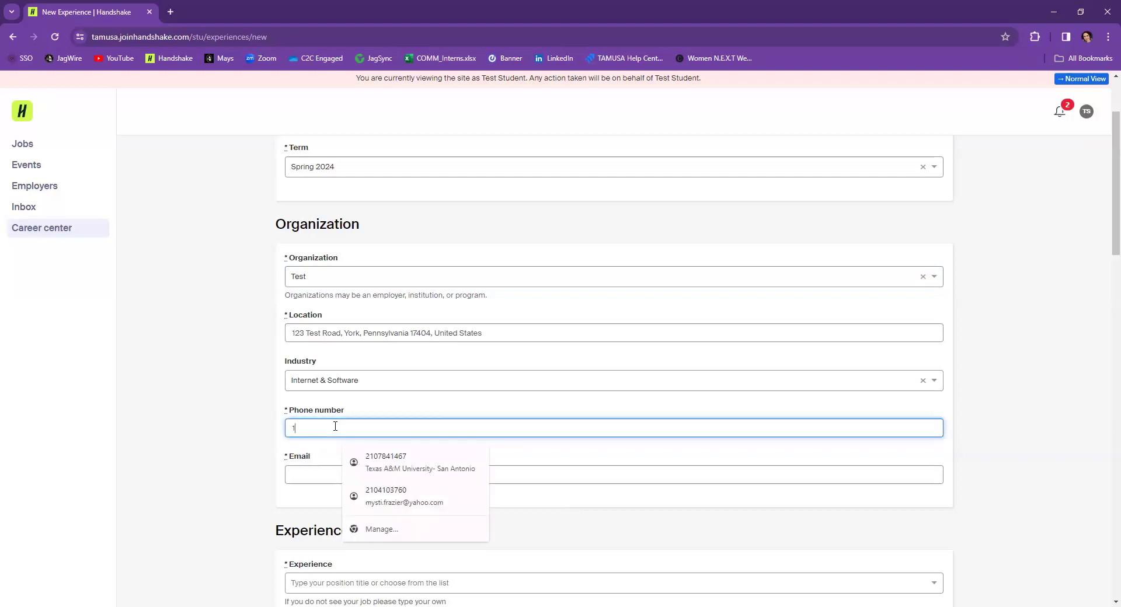
text(23-123)
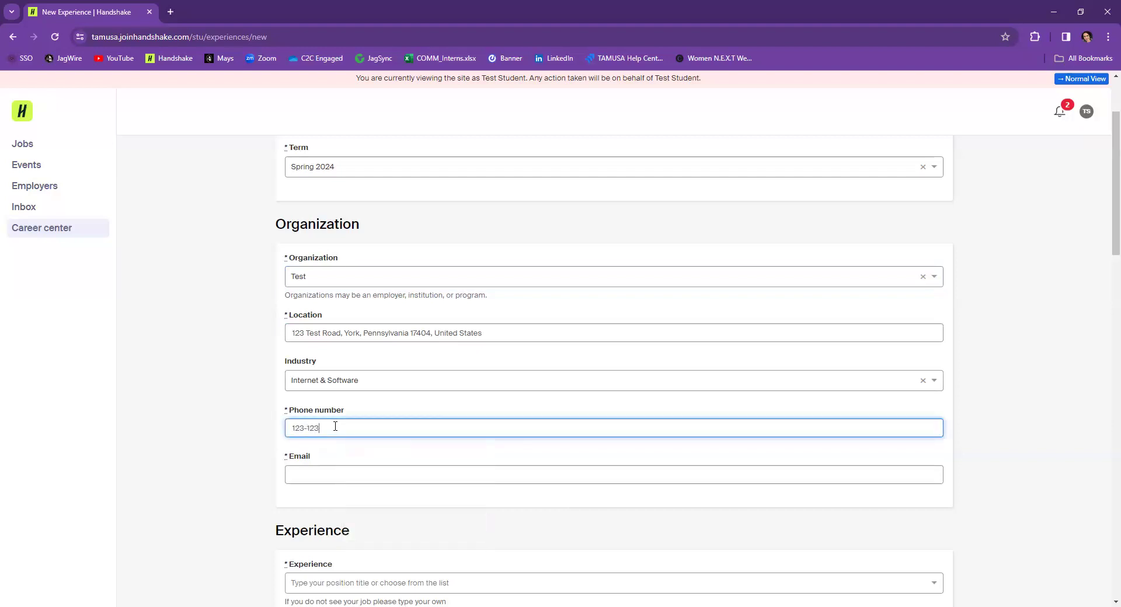
text(-1234)
click(308, 473)
text(test)
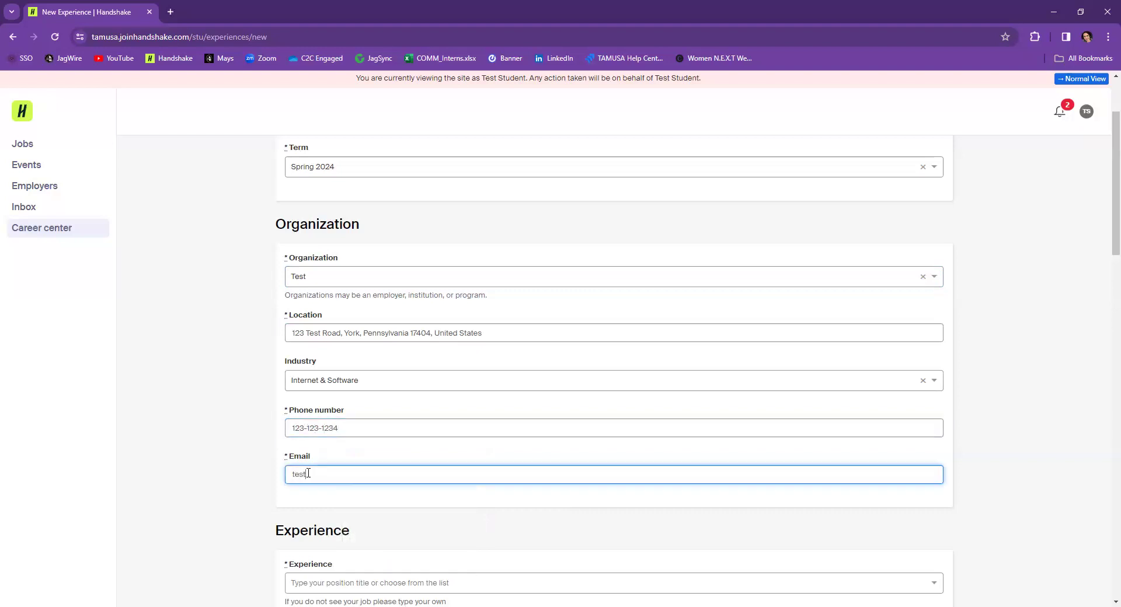
text(@email.com)
Set the experience's position title to Intern and its employment type to Seasonal.
scroll(280, 418, down, 3)
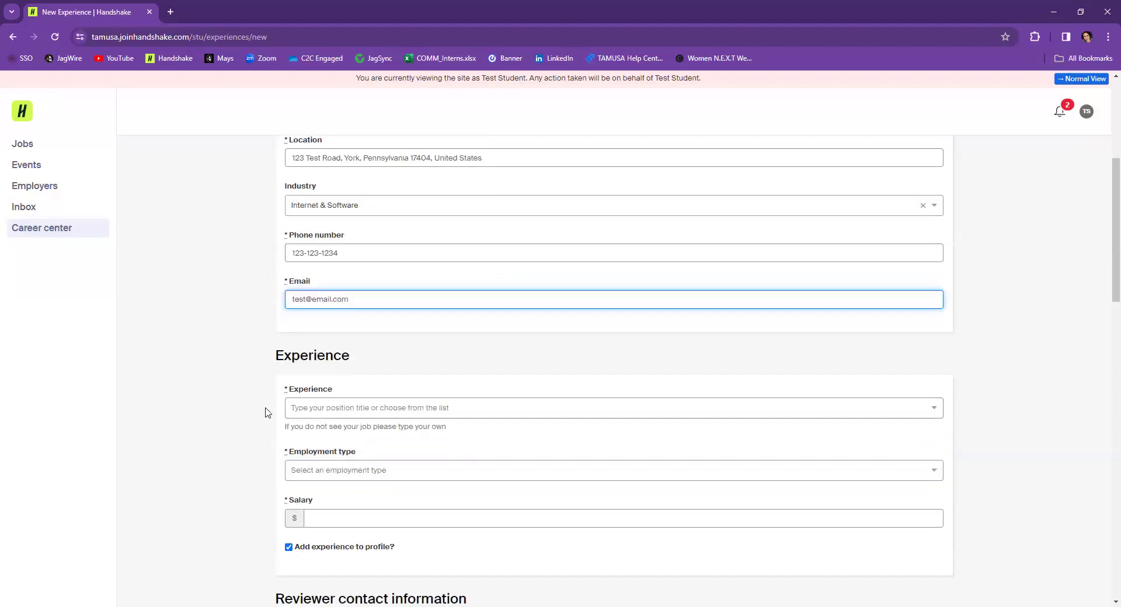
click(319, 409)
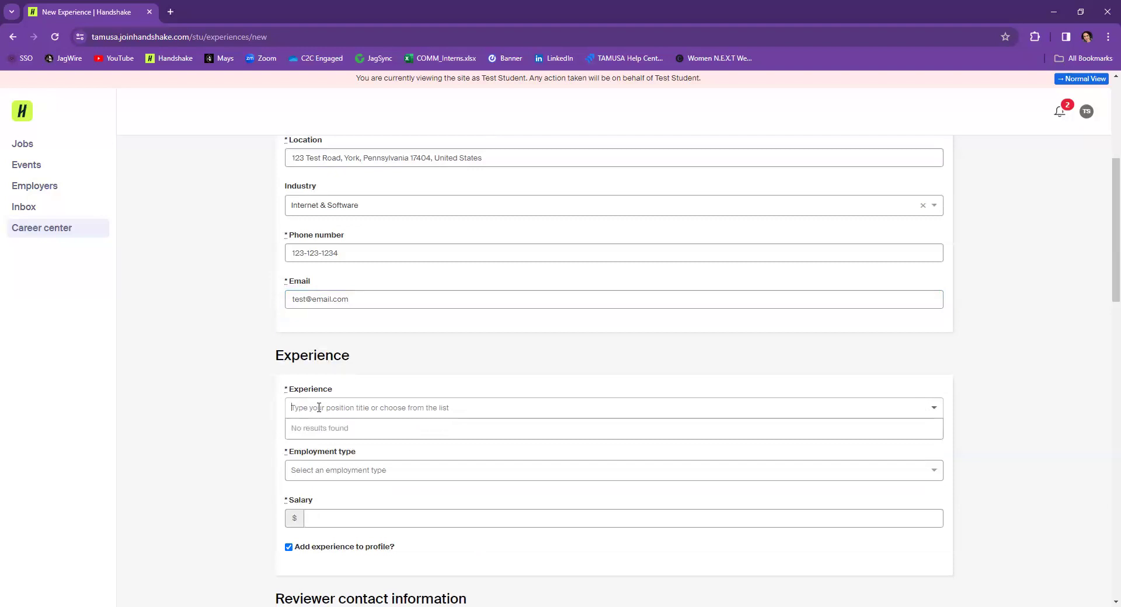
text(Intern)
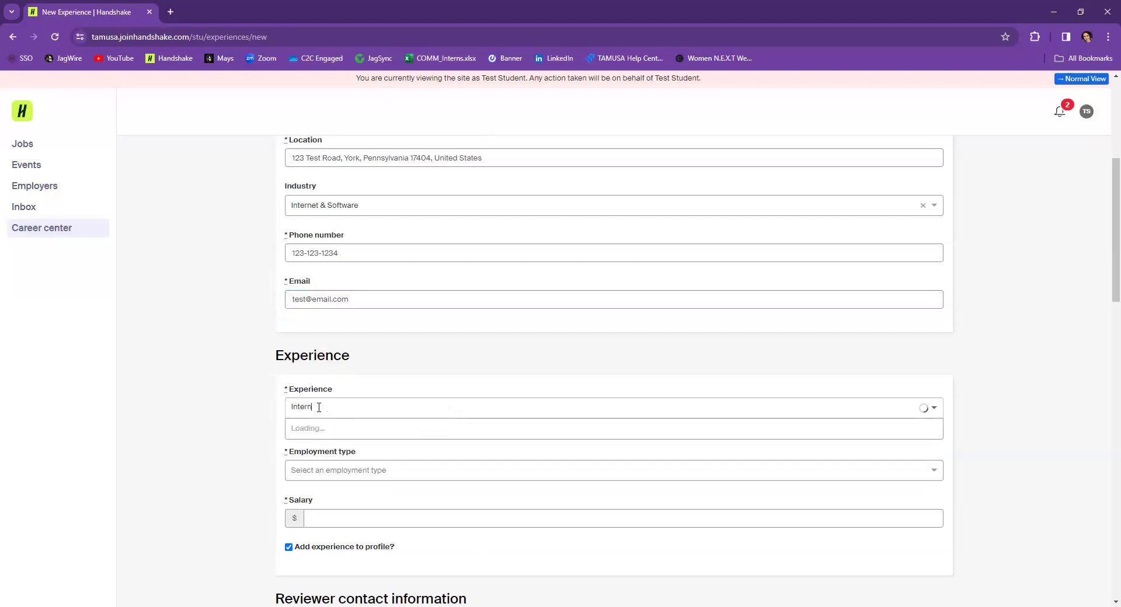
click(335, 429)
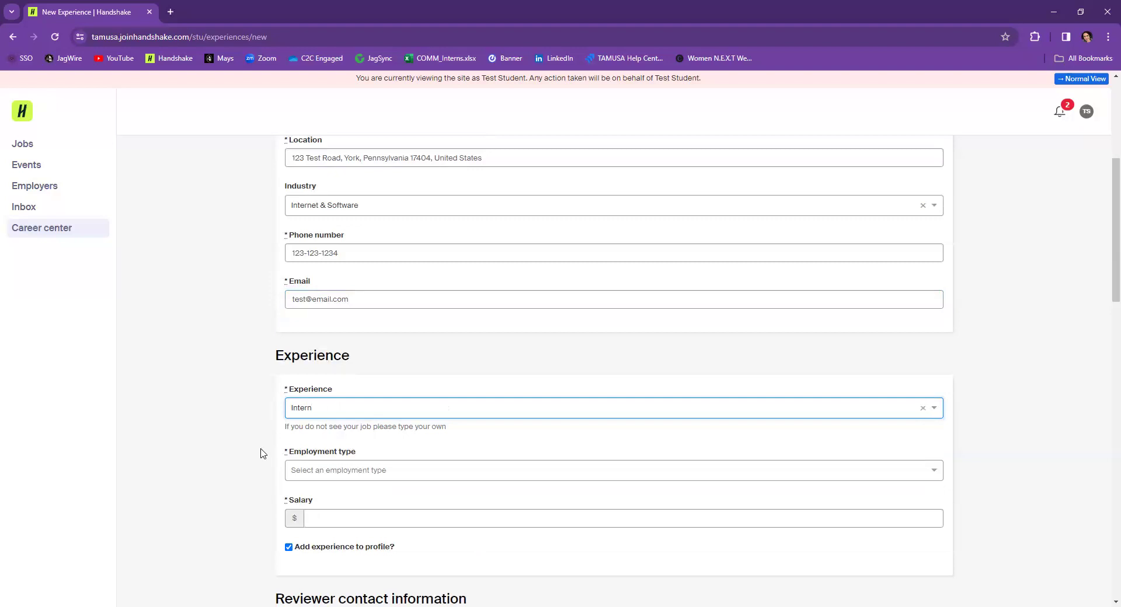
scroll(261, 453, down, 1)
click(320, 412)
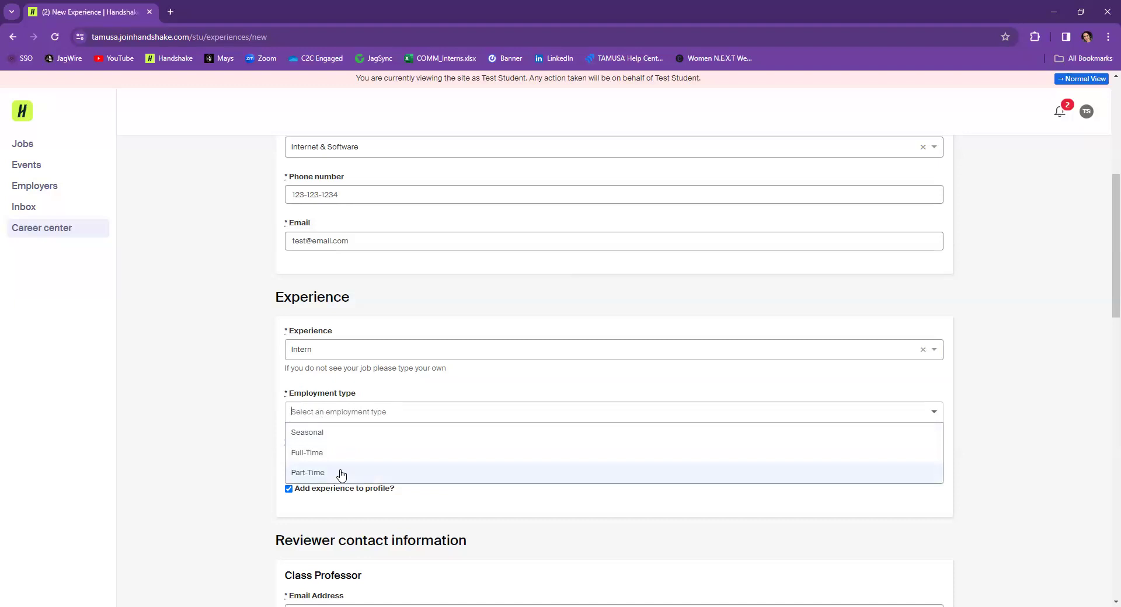
click(338, 435)
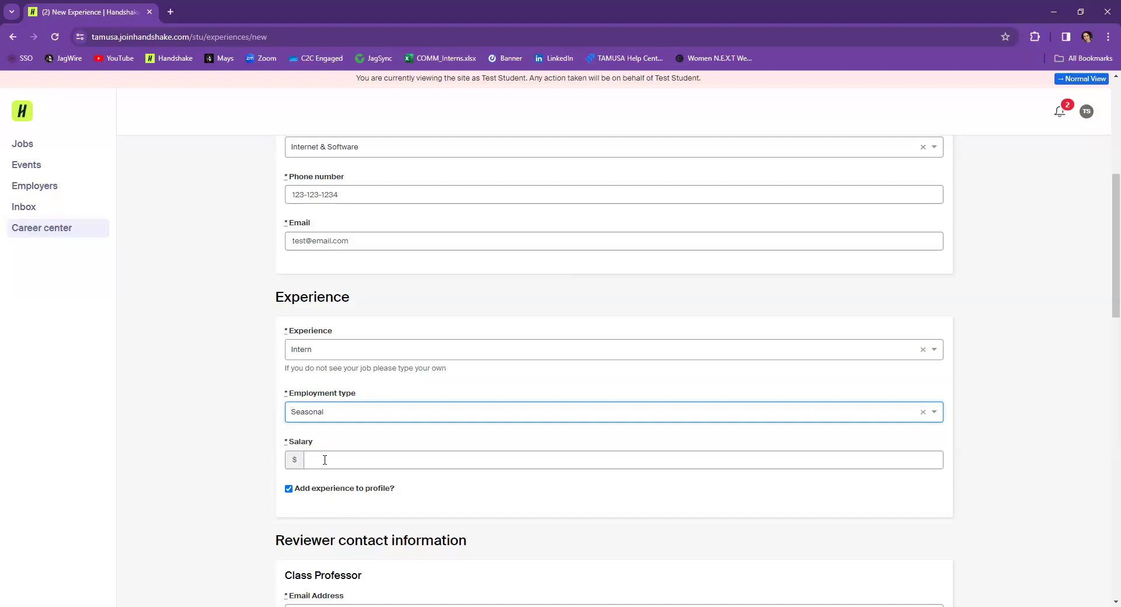
Enter a salary of 0 dollars with an hourly pay period.
click(325, 460)
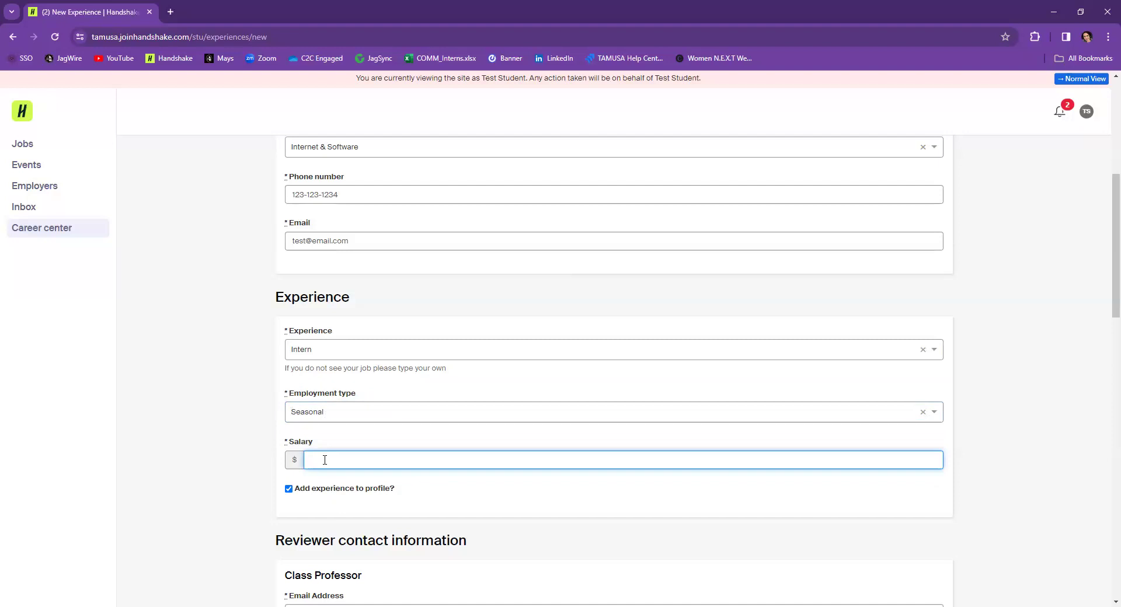
text(0)
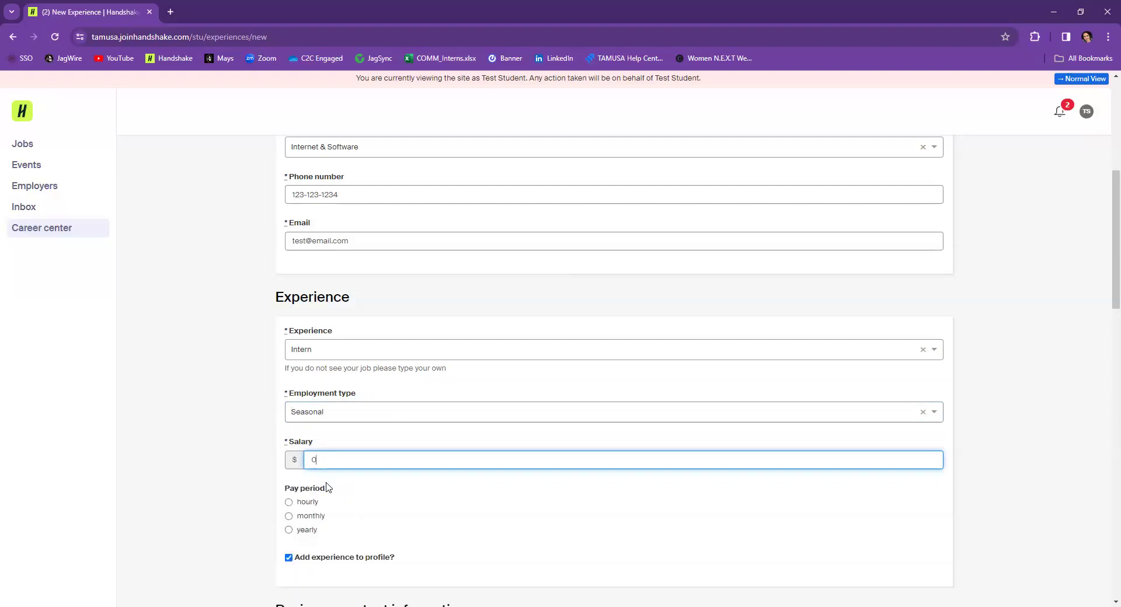
click(308, 502)
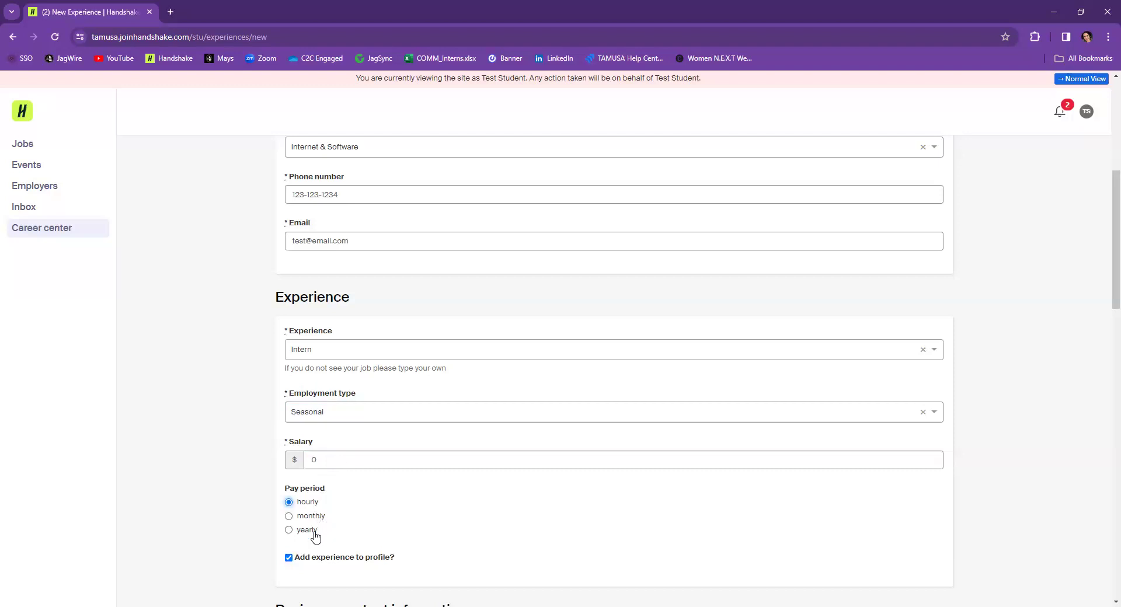
scroll(313, 534, down, 3)
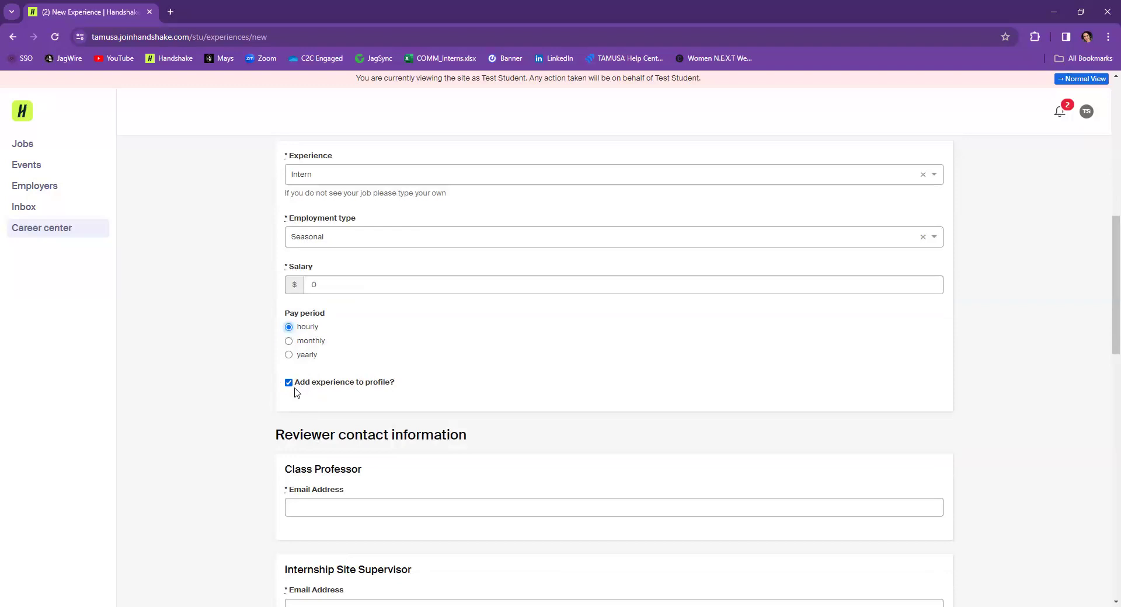
scroll(314, 407, down, 1)
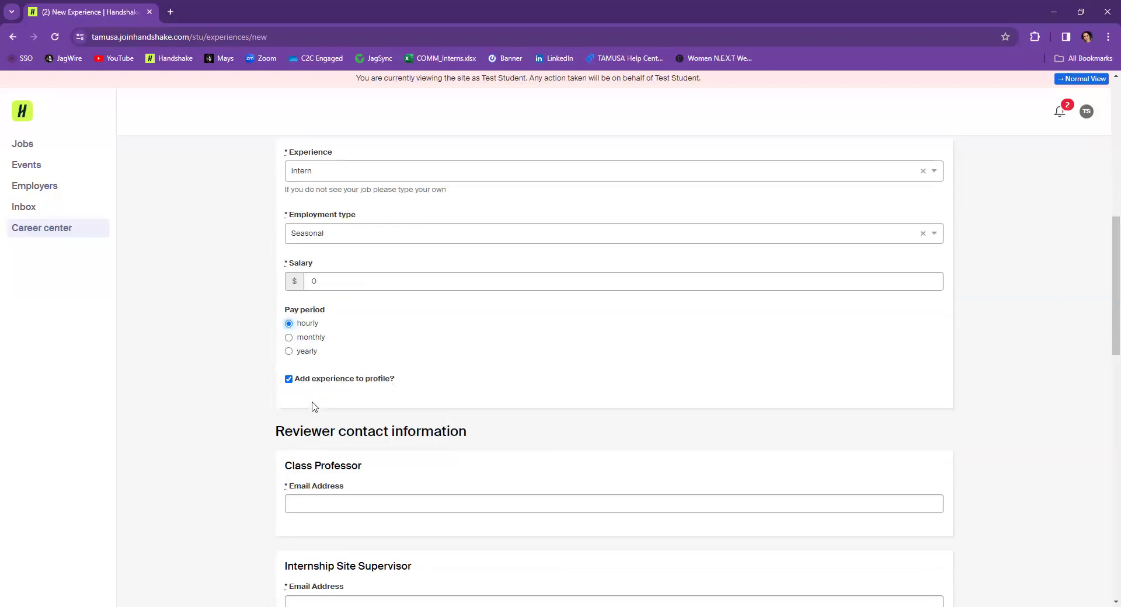
scroll(313, 407, down, 4)
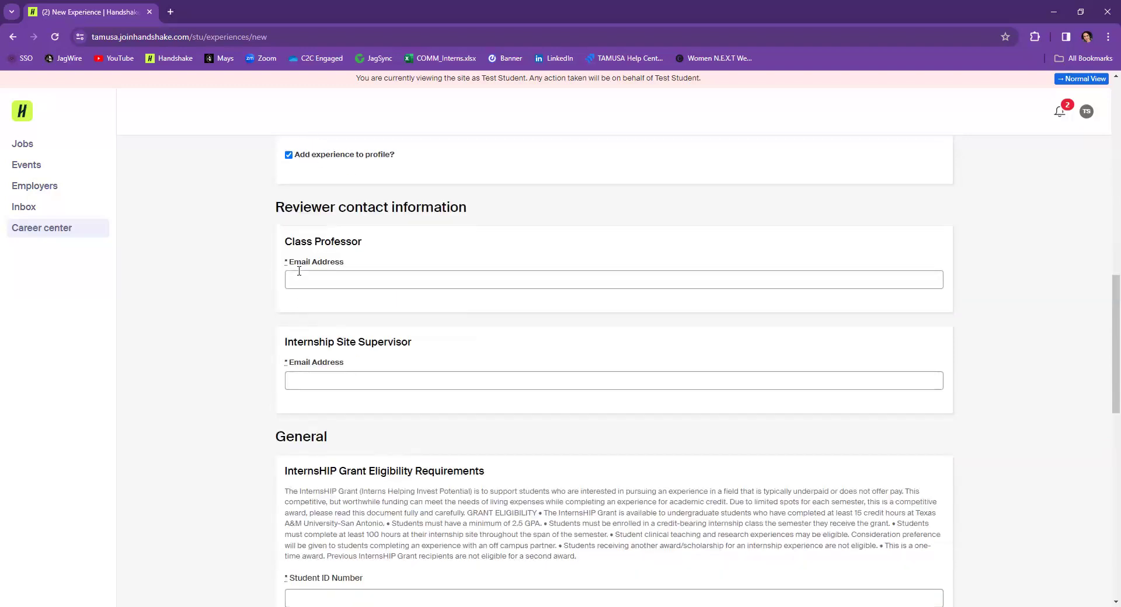
scroll(299, 270, down, 1)
click(298, 269)
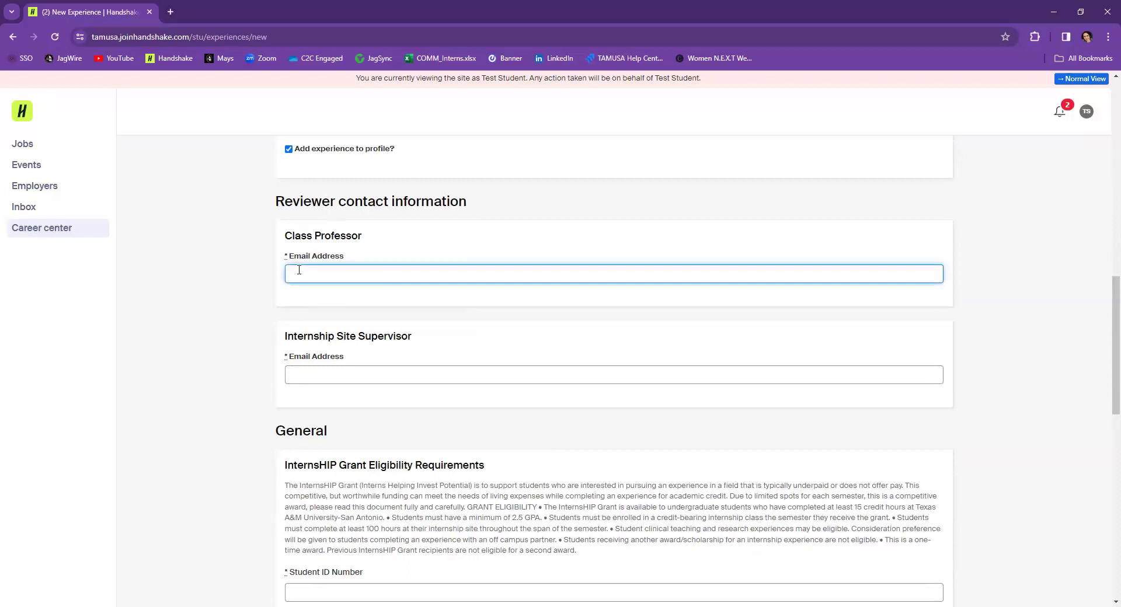
text(test@email.com)
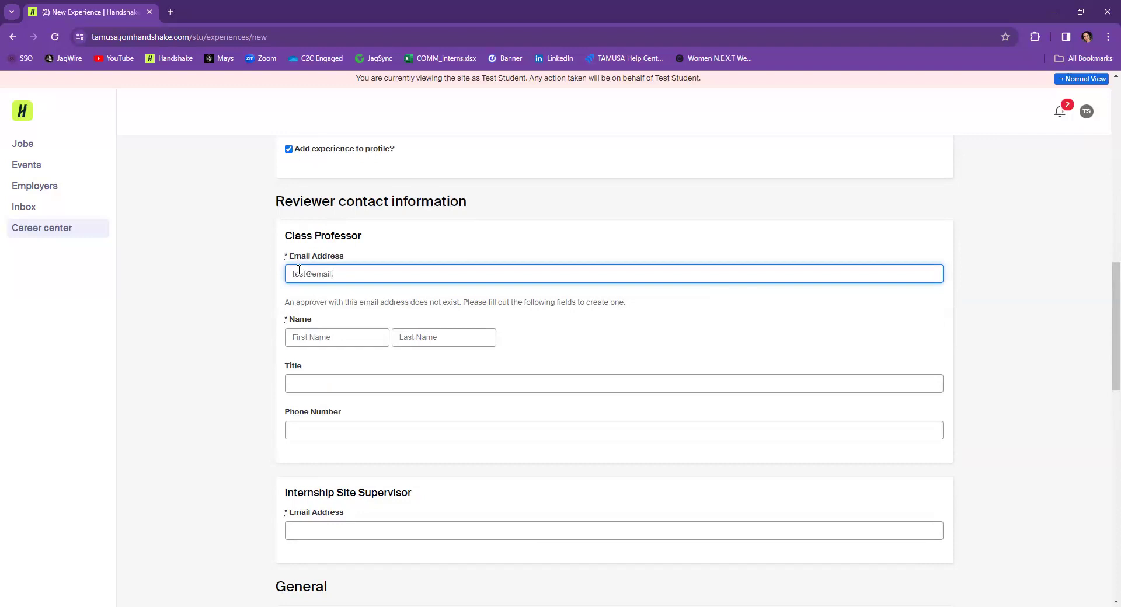
click(312, 337)
text(Test)
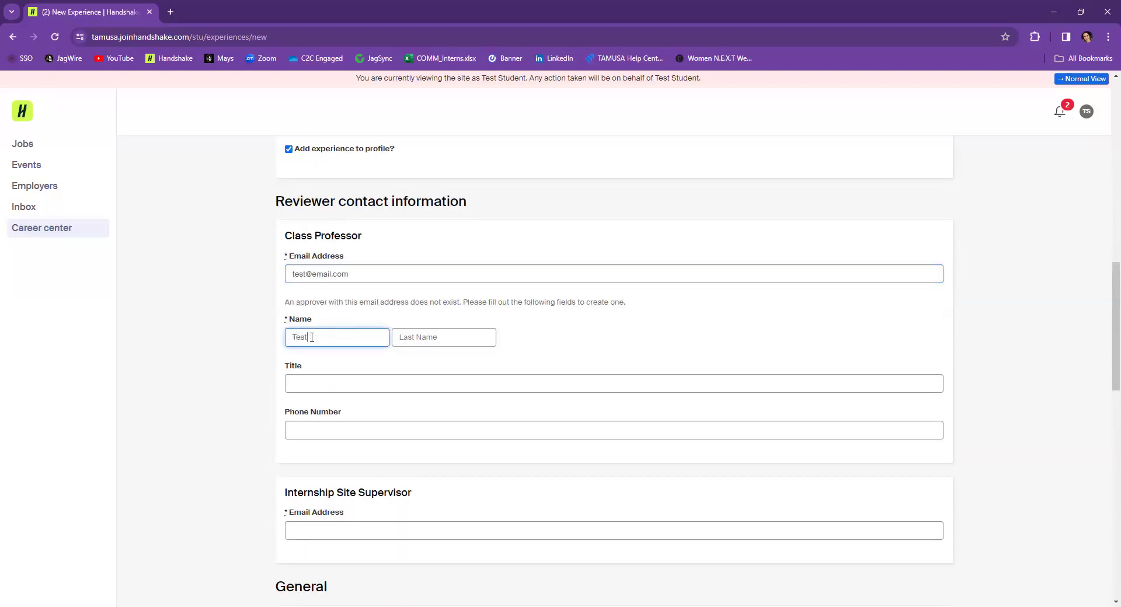
key(Tab)
text(Test)
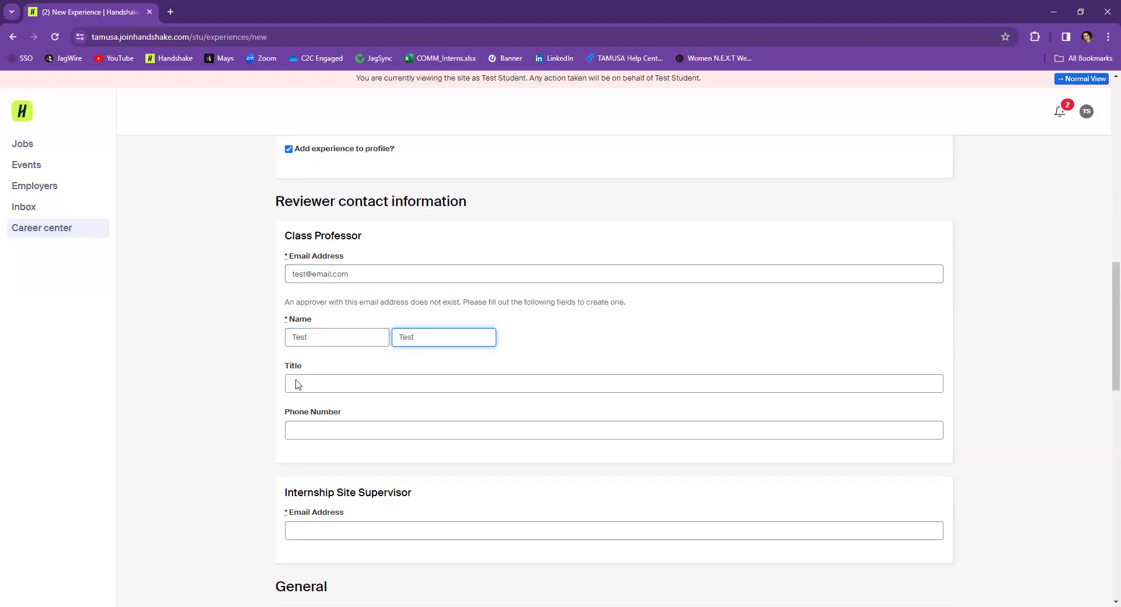
scroll(270, 429, down, 3)
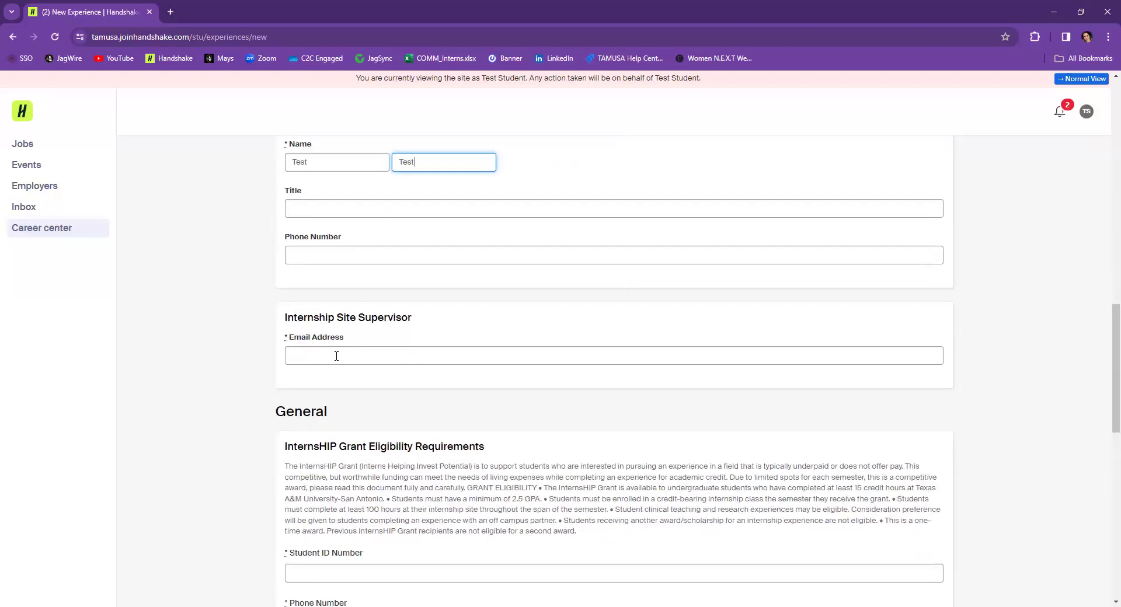
click(336, 356)
text(Test@)
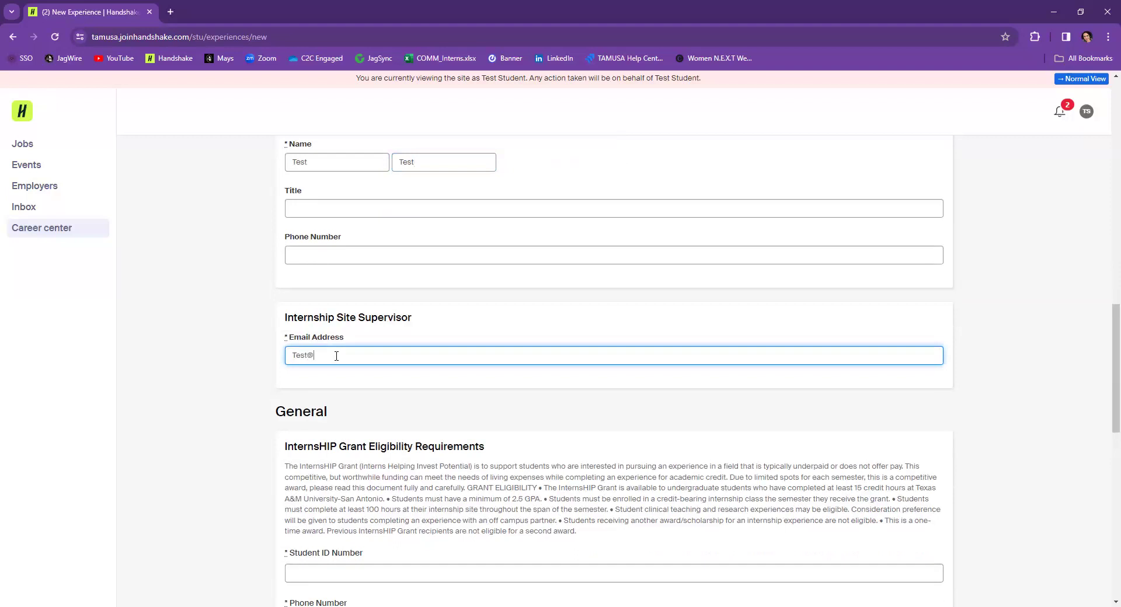
text(email)
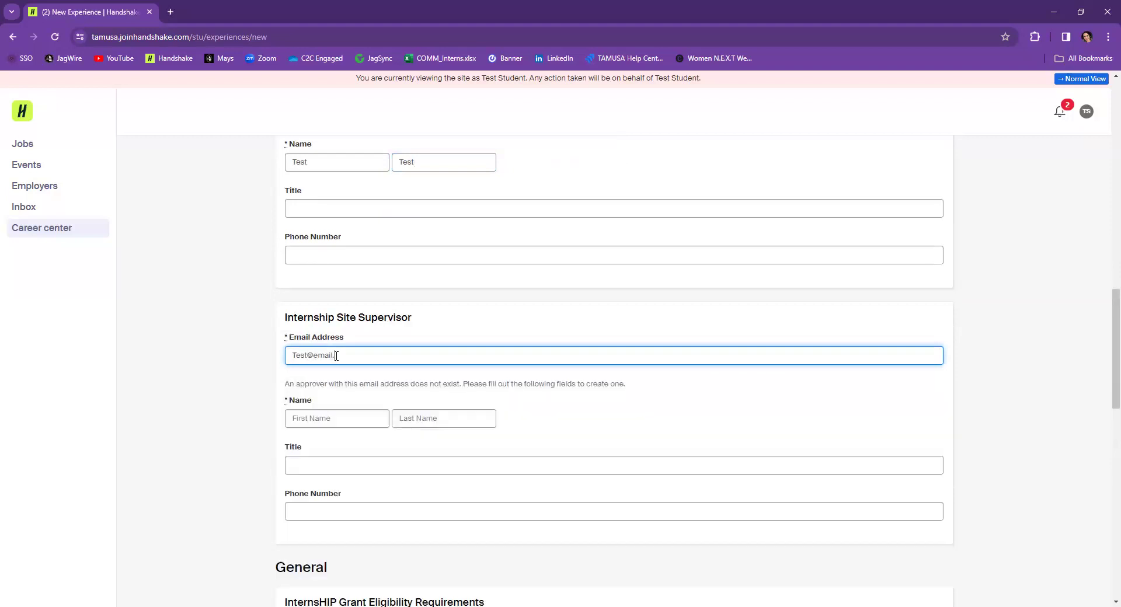
text(.com)
click(329, 422)
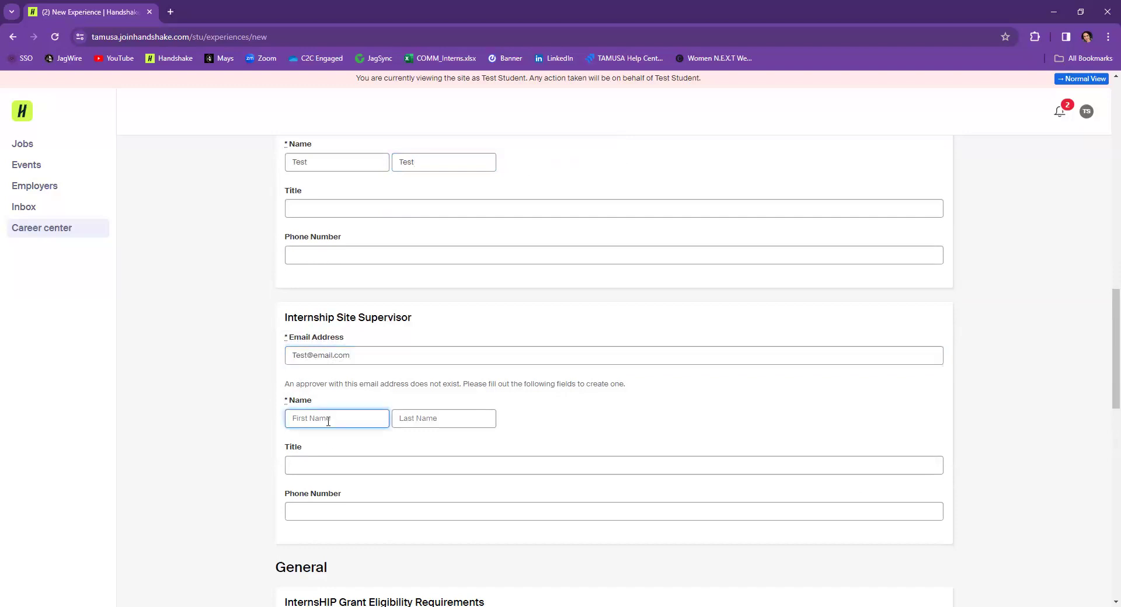
text(Test)
key(Tab)
text(Tes)
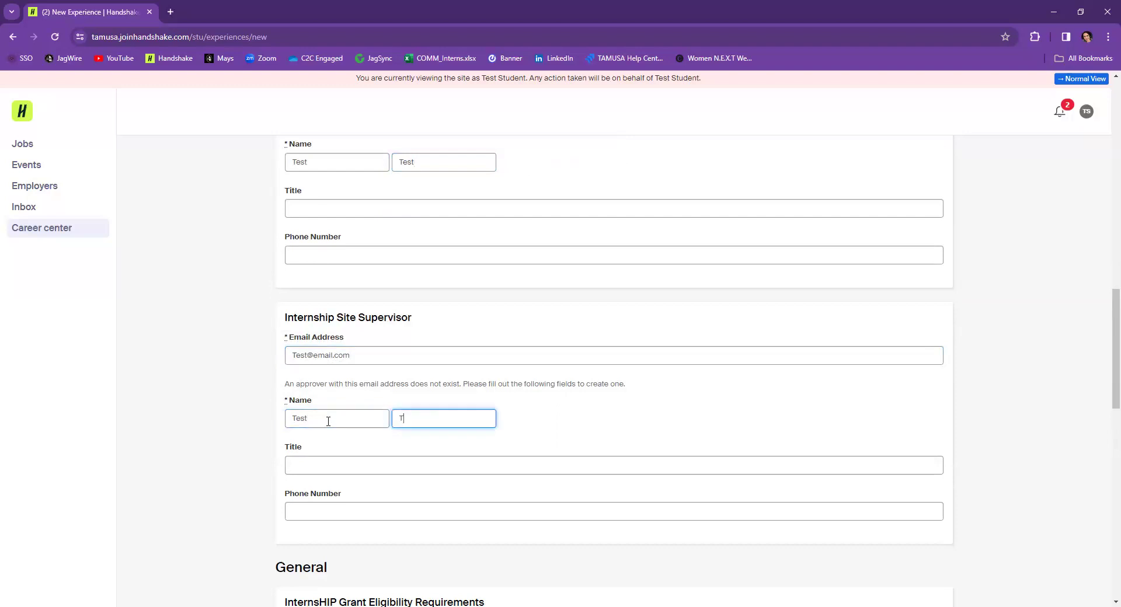
text(t)
Fill in the student ID number, phone number and preferred email address, and enter Test123 as the internship course title.
scroll(329, 438, down, 4)
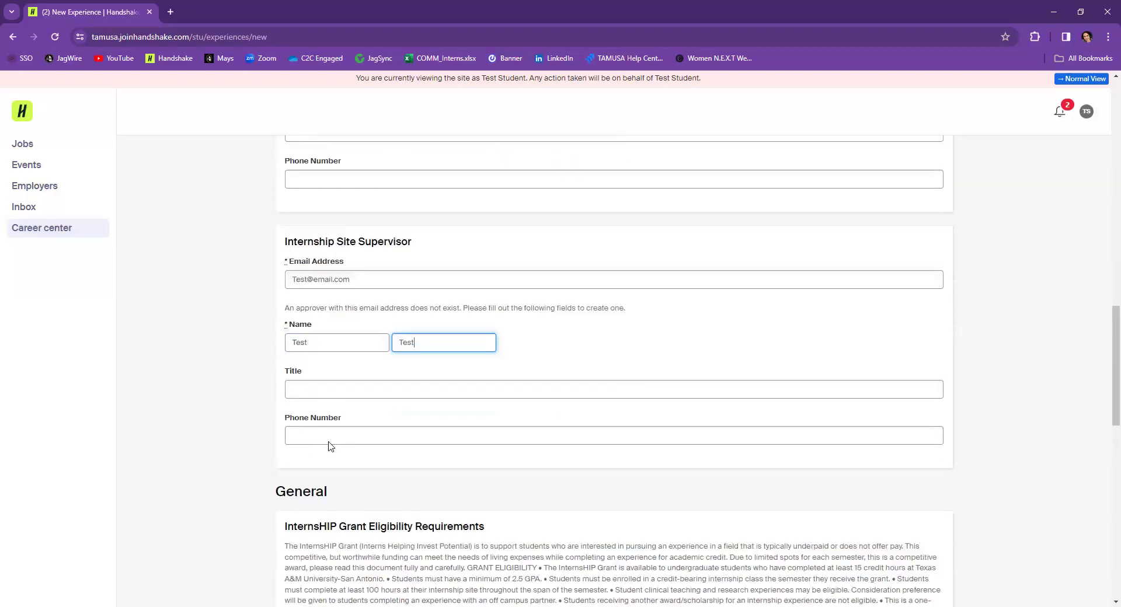
scroll(329, 442, down, 2)
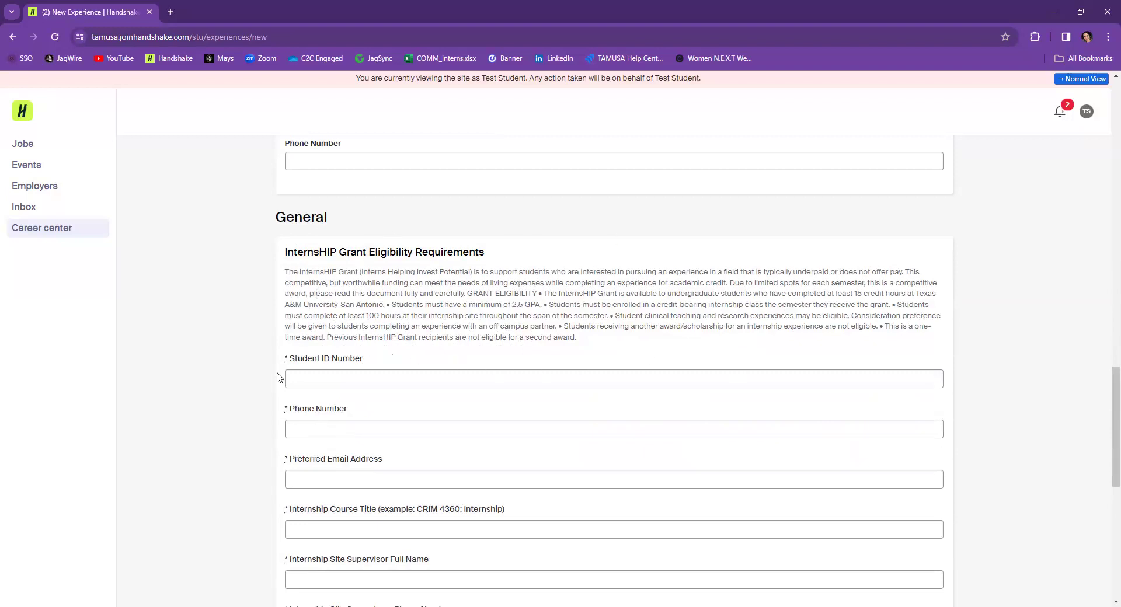
click(297, 382)
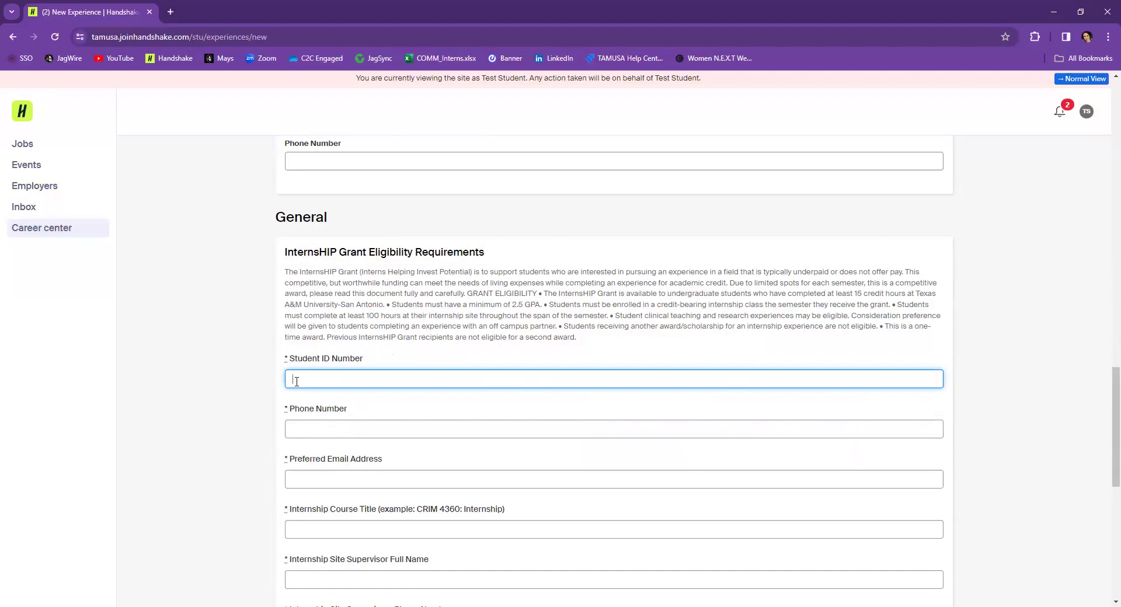
text(J11111111)
key(Tab)
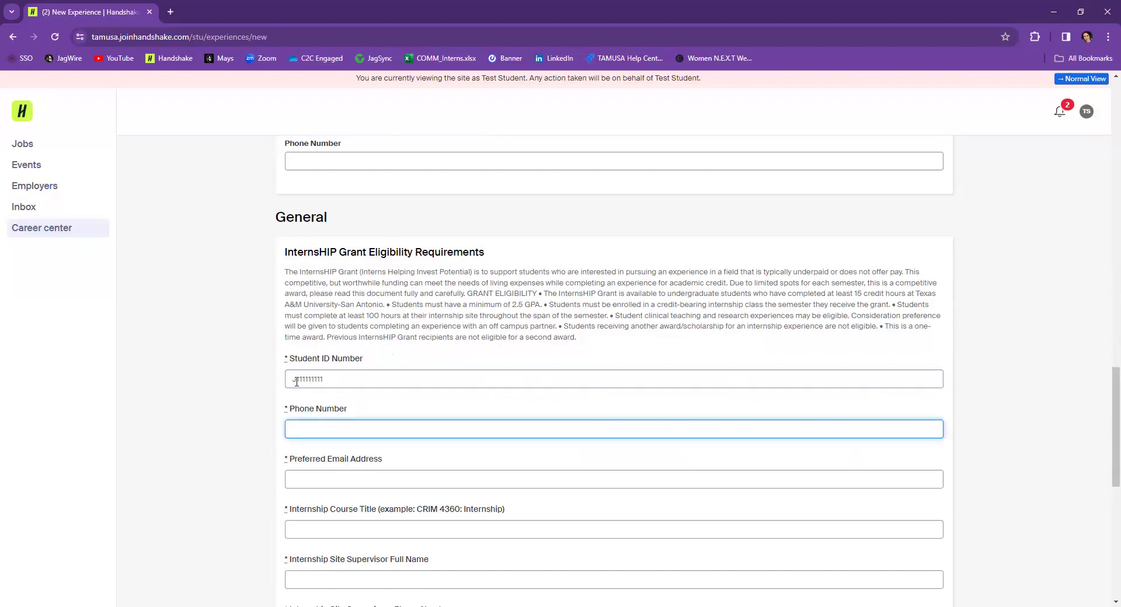
text(122-123-1234)
click(321, 477)
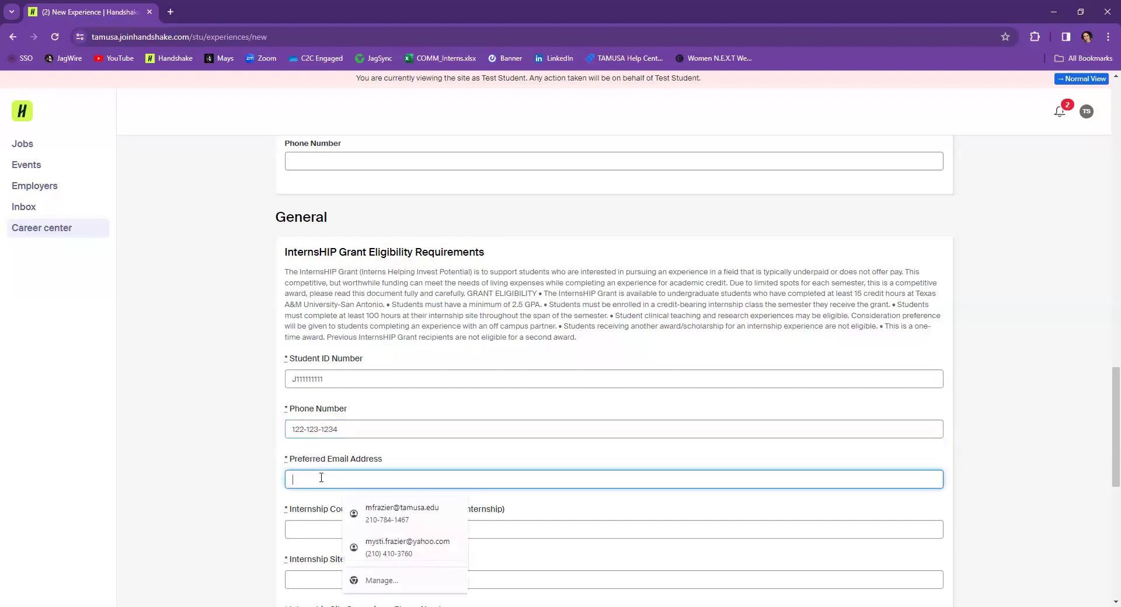
text(test)
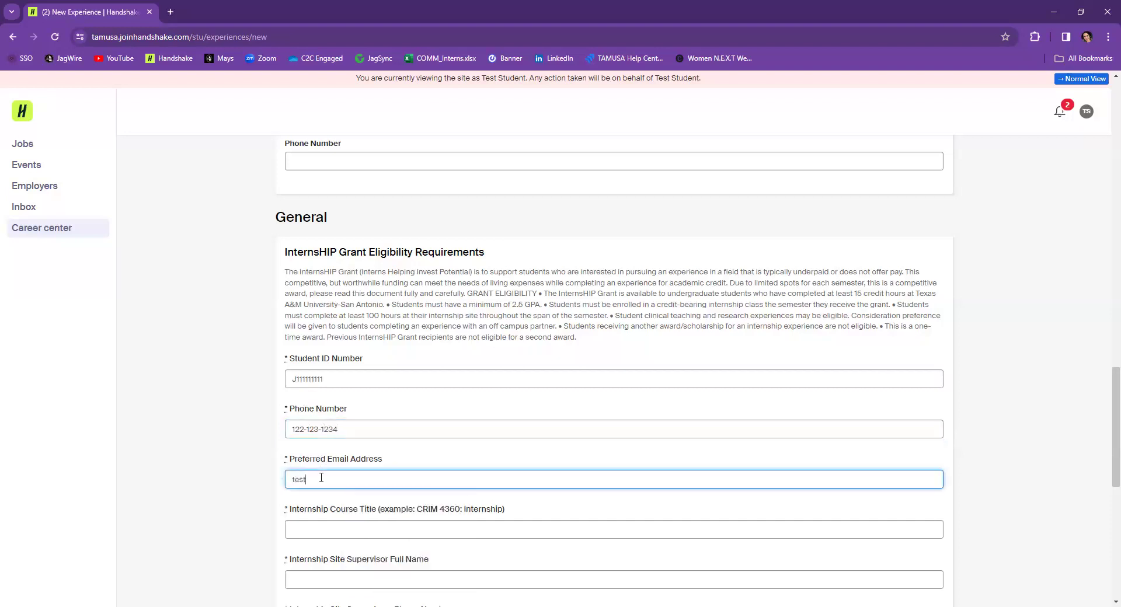
text(@email.com)
click(323, 528)
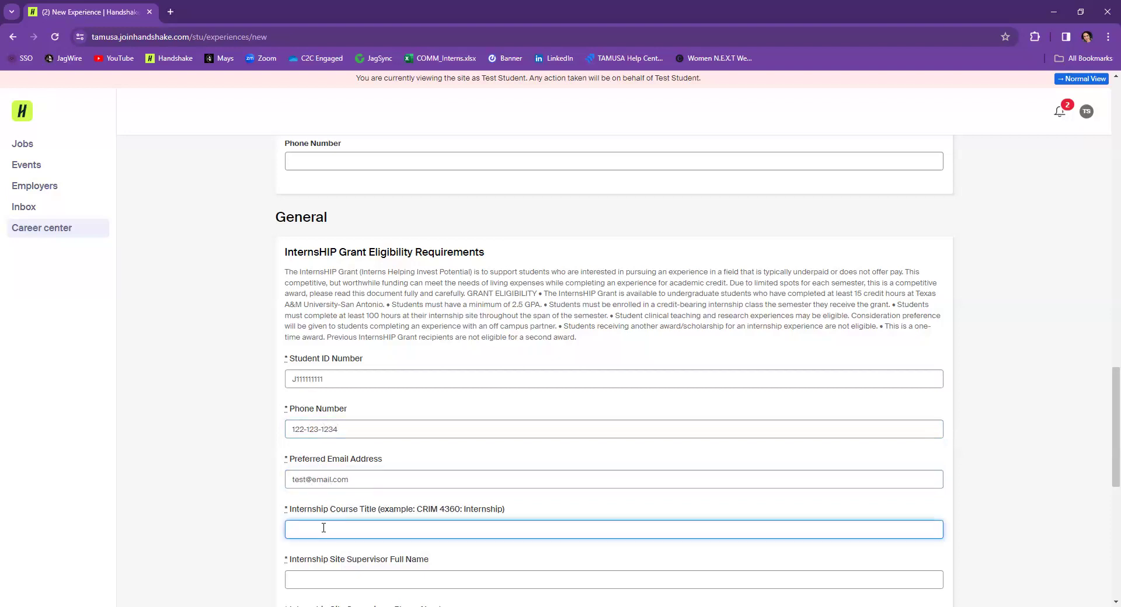
text(Test123)
Enter the internship site supervisor's full name, phone number and email in the grant eligibility questions.
scroll(321, 514, down, 2)
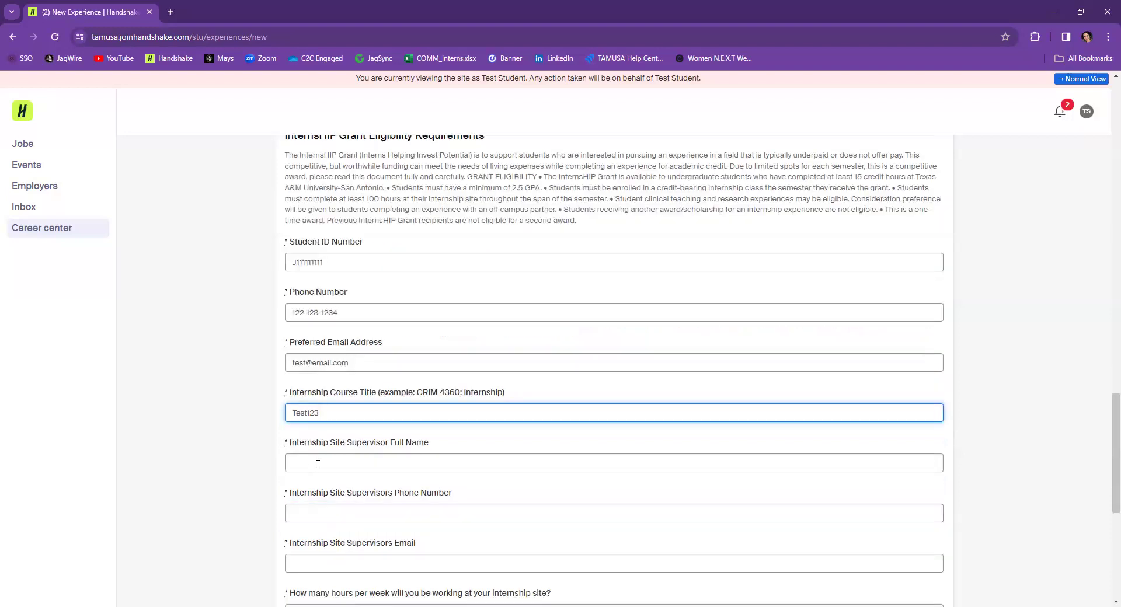
click(318, 464)
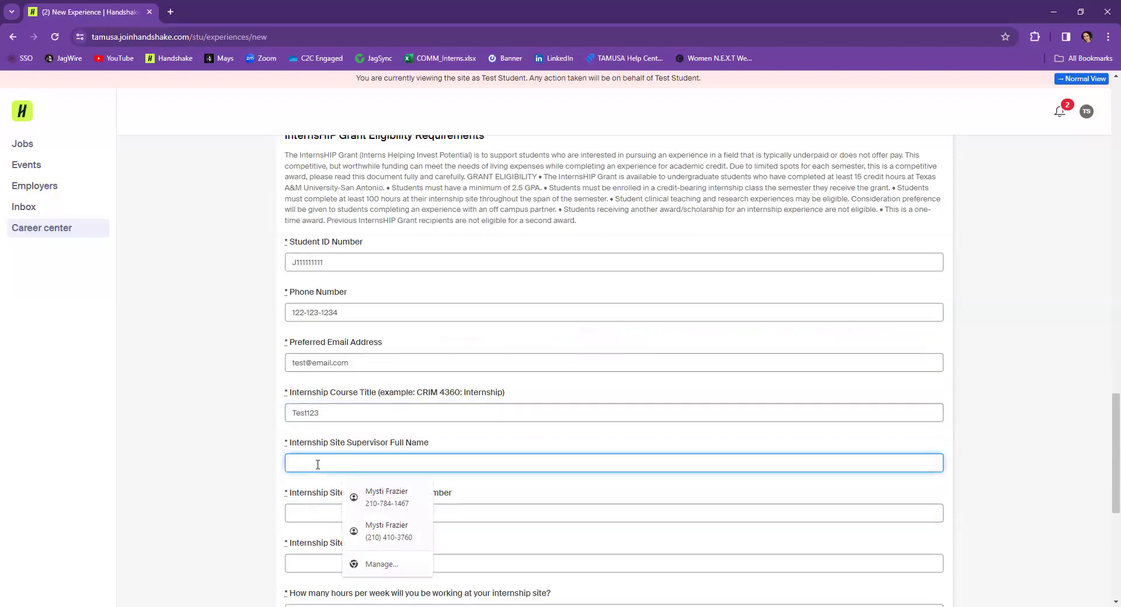
text(Test Test)
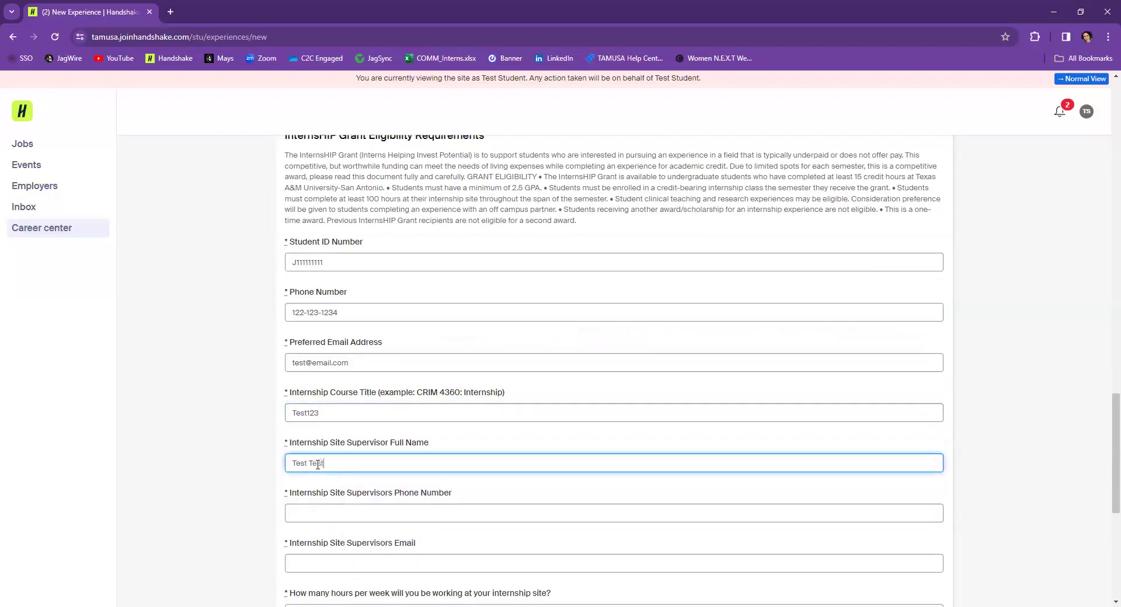
scroll(317, 471, down, 1)
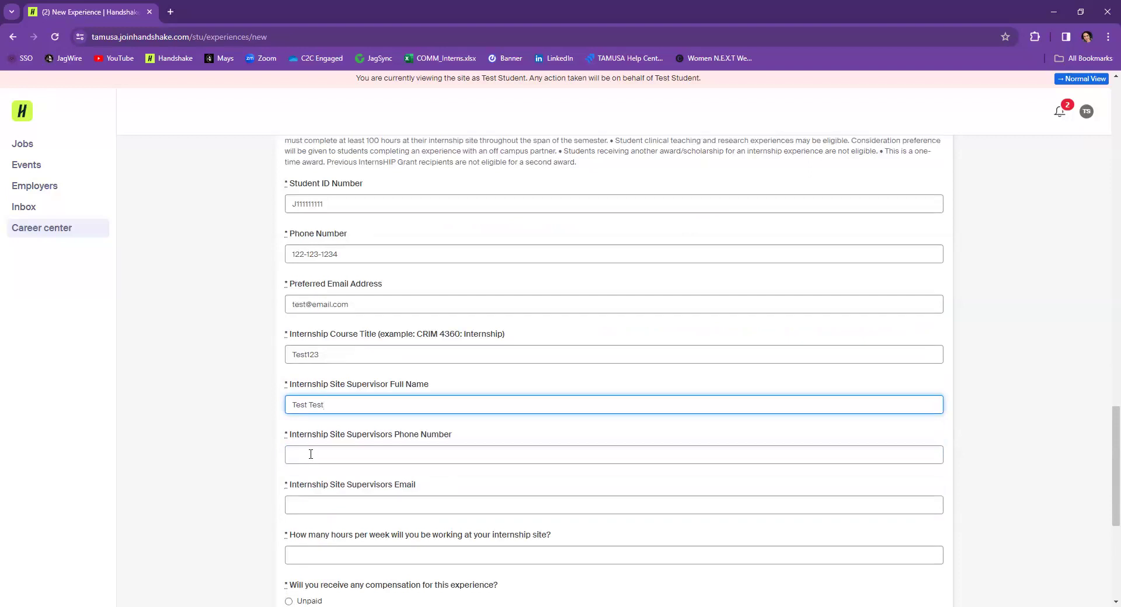
click(311, 454)
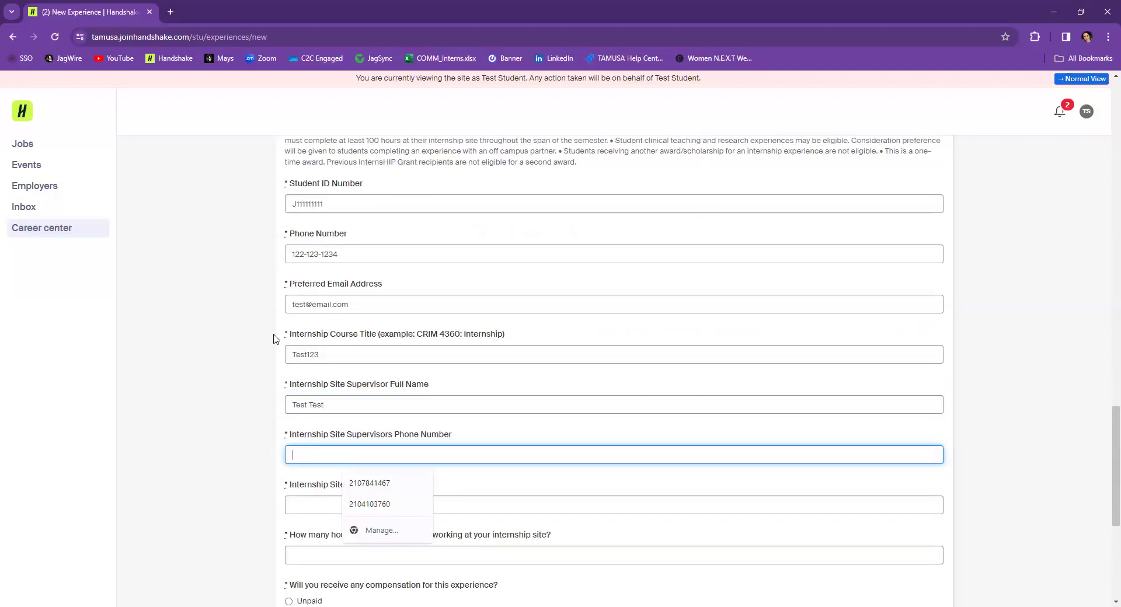
text(12)
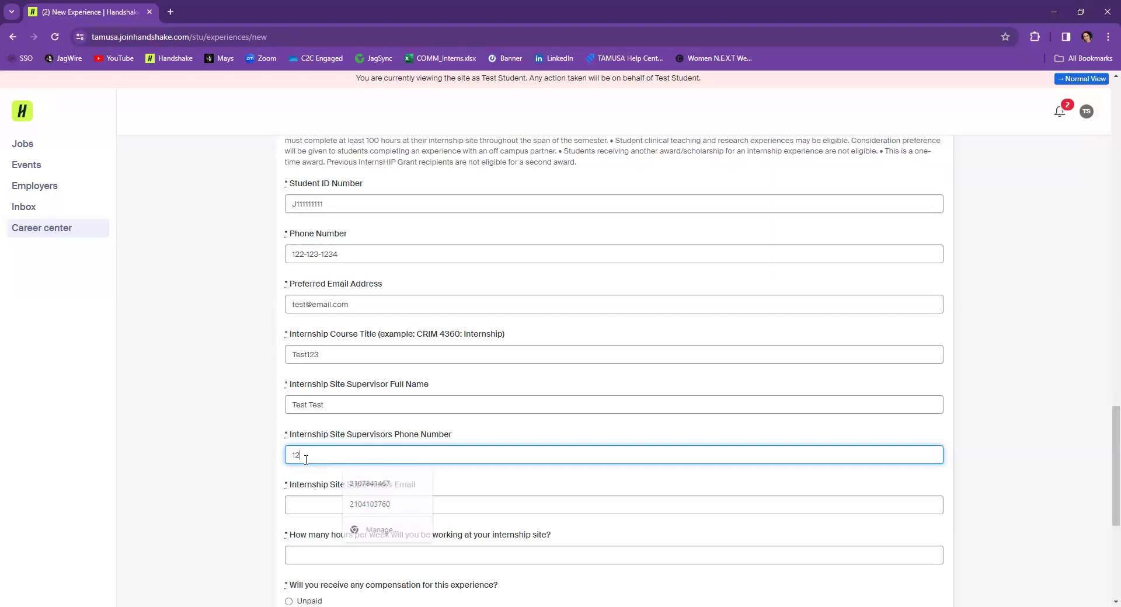
text(3-123-1234)
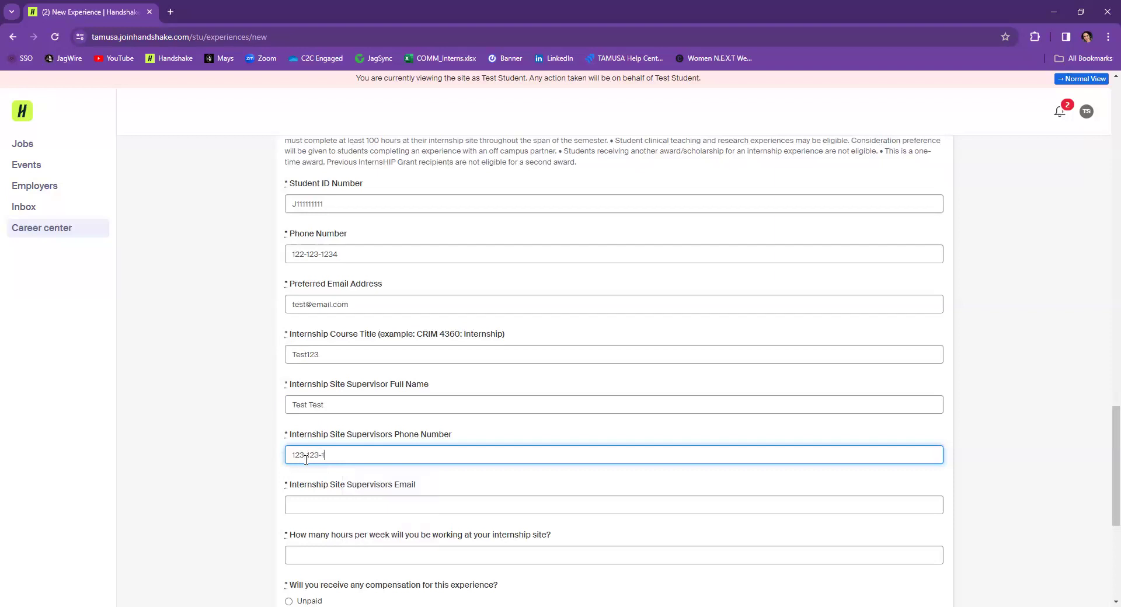
click(327, 506)
text(test)
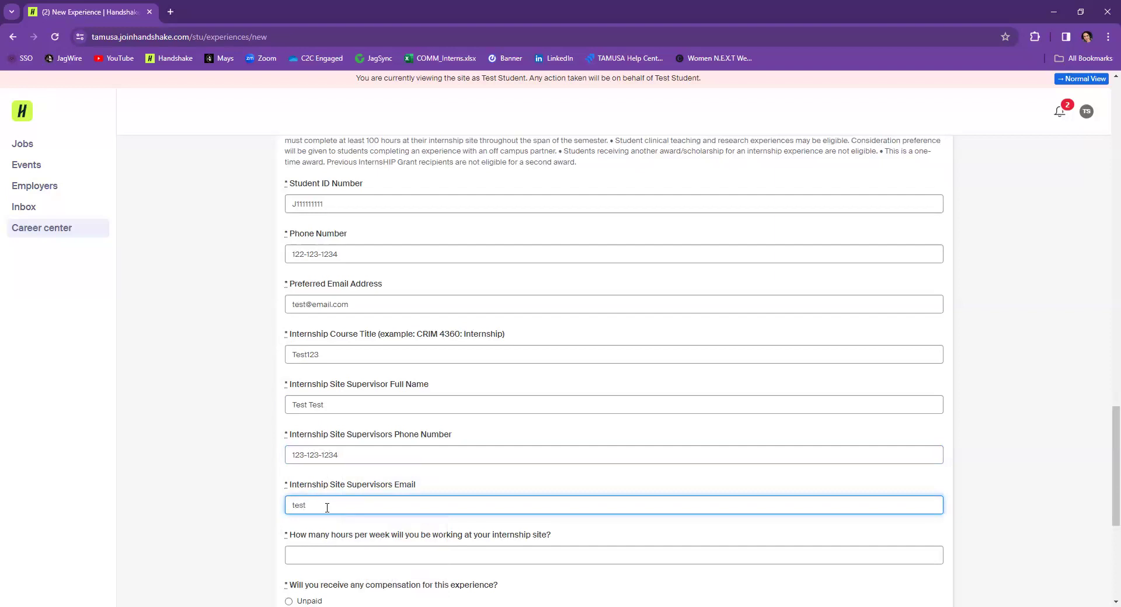
text(@email.com)
Enter 10 working hours per week at the internship site and set the compensation to Unpaid.
scroll(316, 491, down, 2)
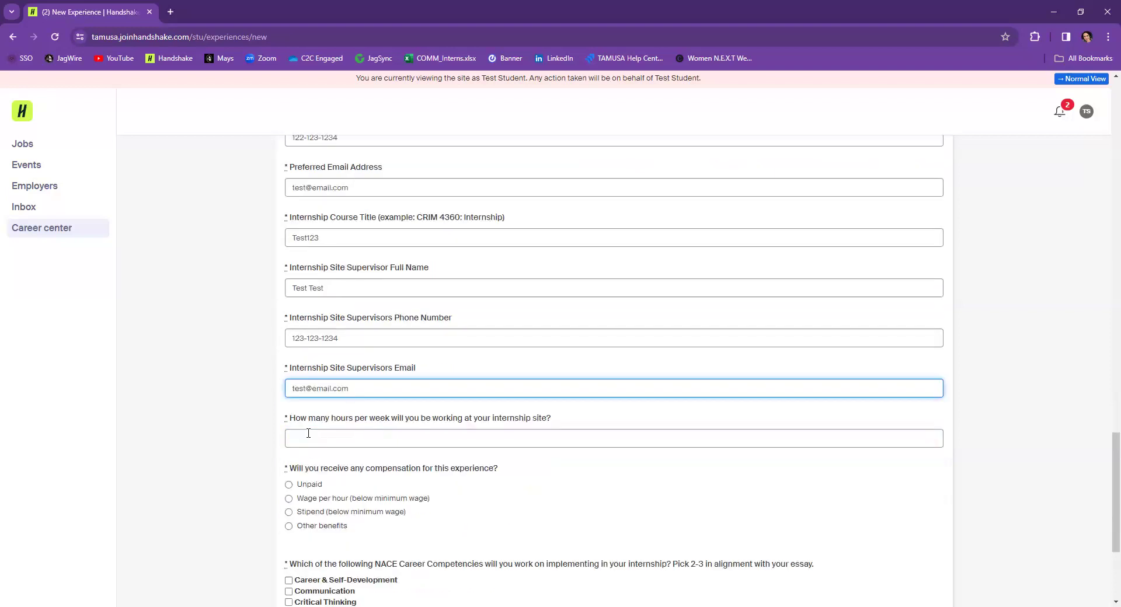
click(309, 433)
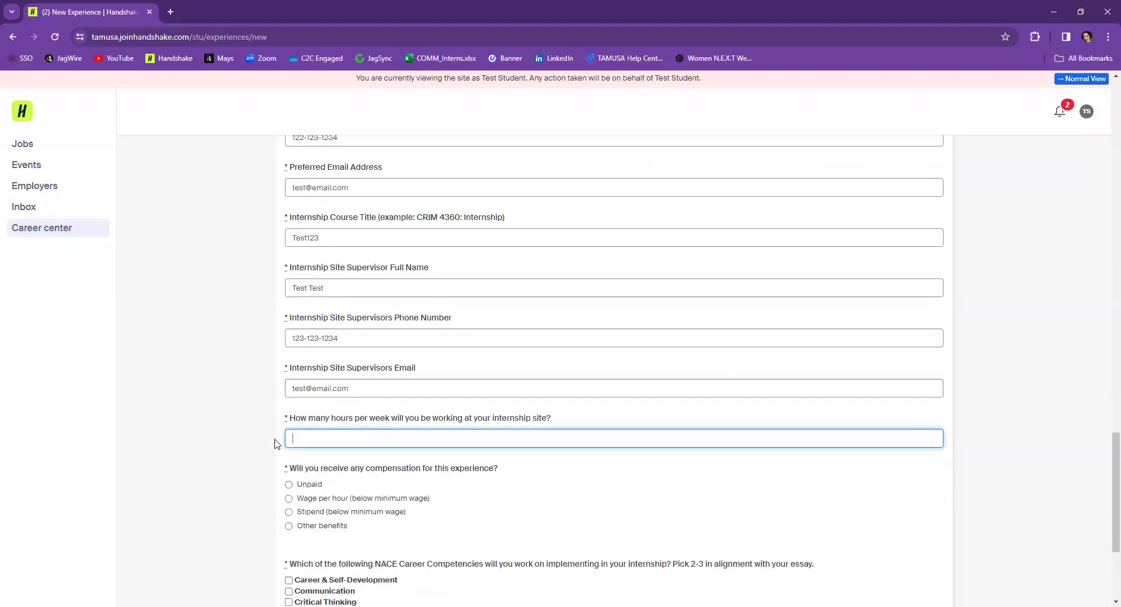
scroll(277, 444, down, 1)
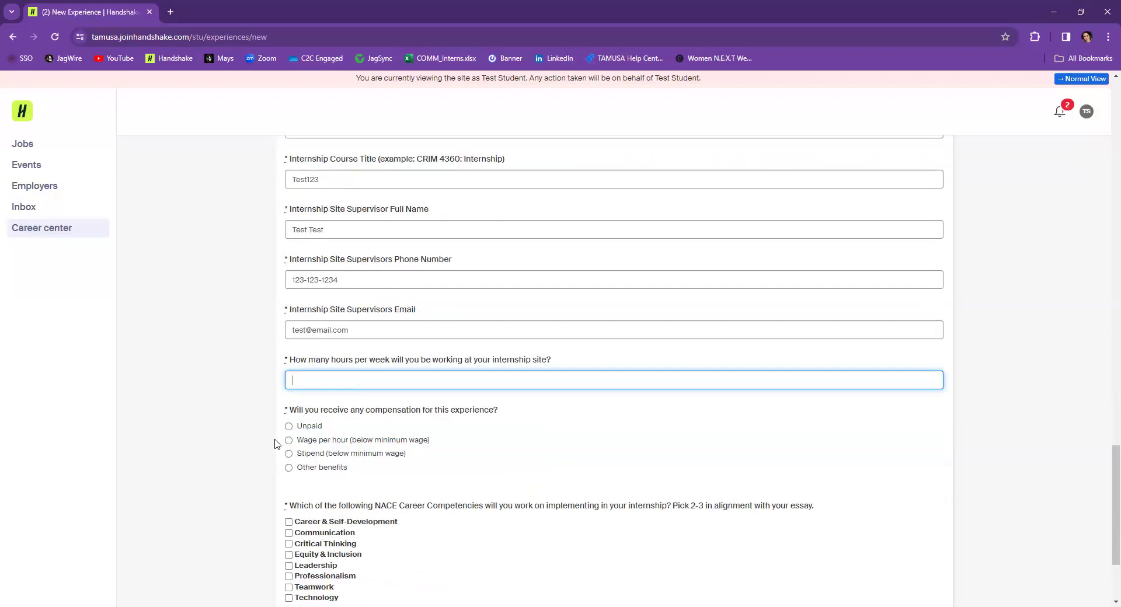
text(10)
scroll(288, 438, down, 1)
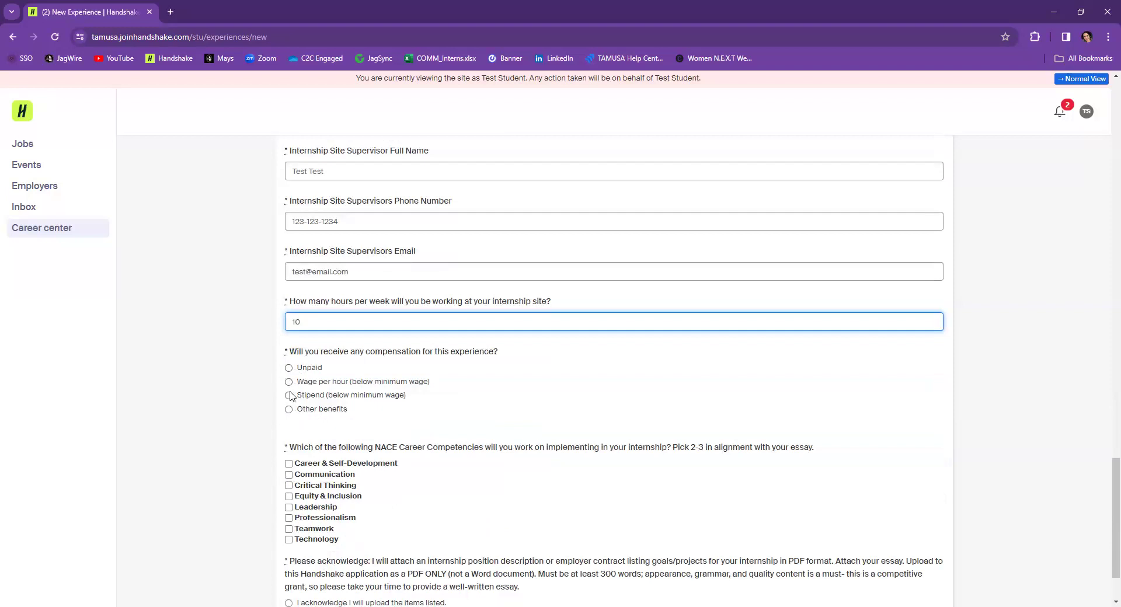
click(289, 368)
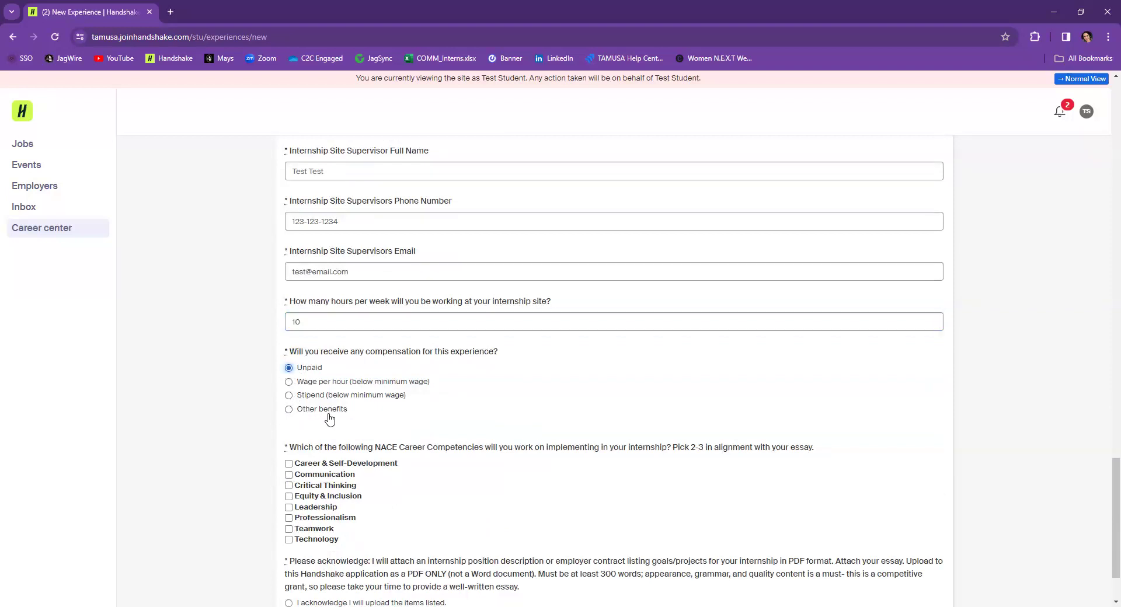
Choose Critical Thinking and Professionalism as the NACE Career Competencies for the internship.
scroll(330, 421, down, 2)
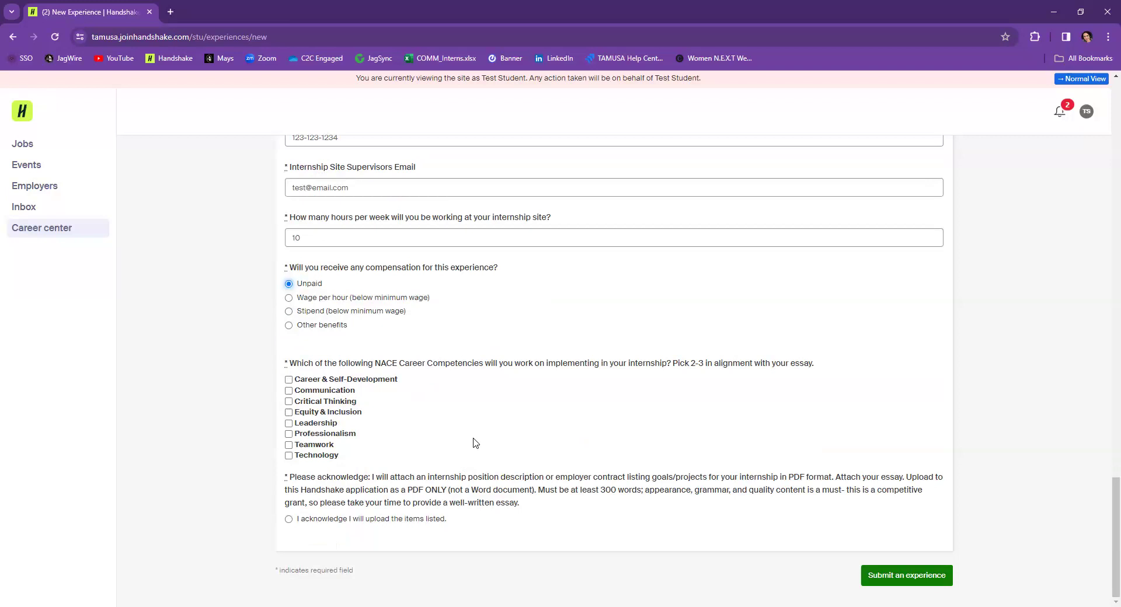
click(289, 402)
click(288, 434)
Acknowledge that the listed items will be uploaded and submit the experience.
click(289, 519)
click(900, 576)
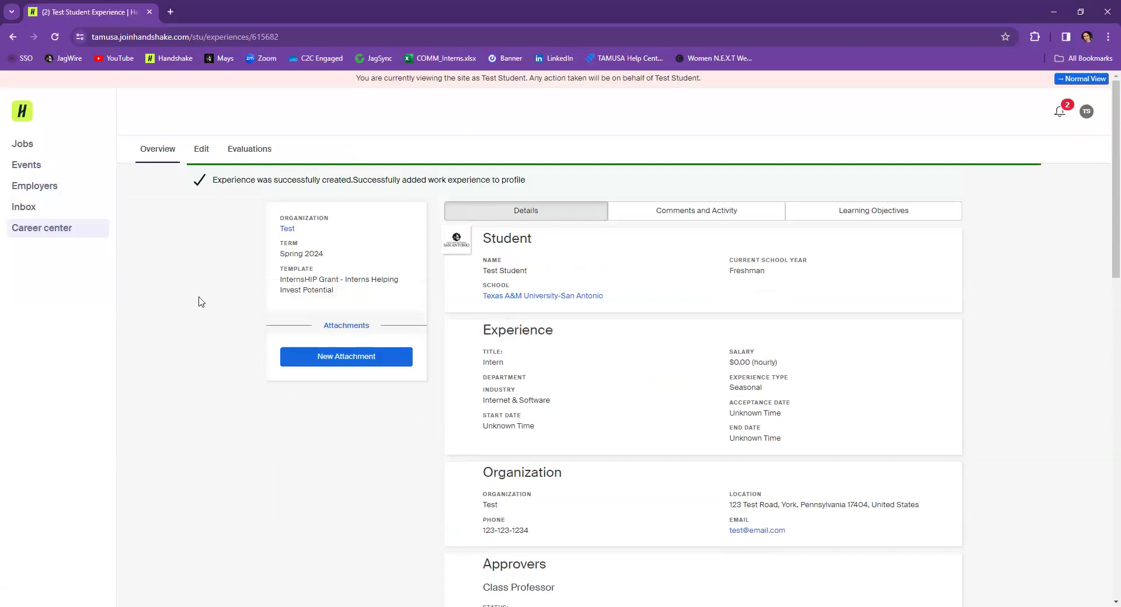
View the new attachment form for the submitted experience, then return to the experience's overview page.
click(354, 360)
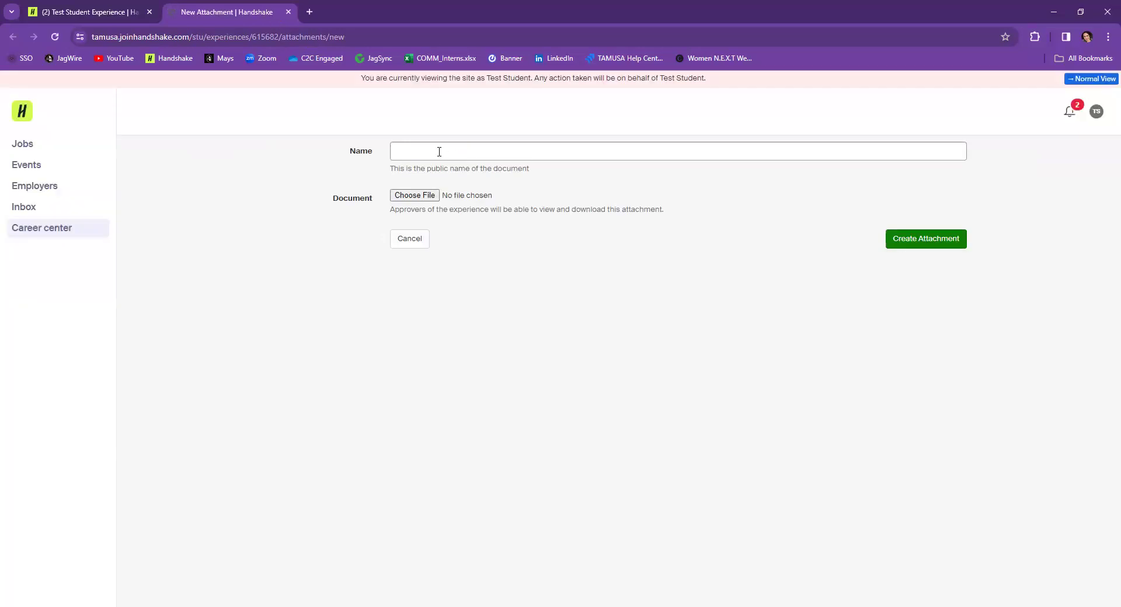
click(438, 152)
click(78, 13)
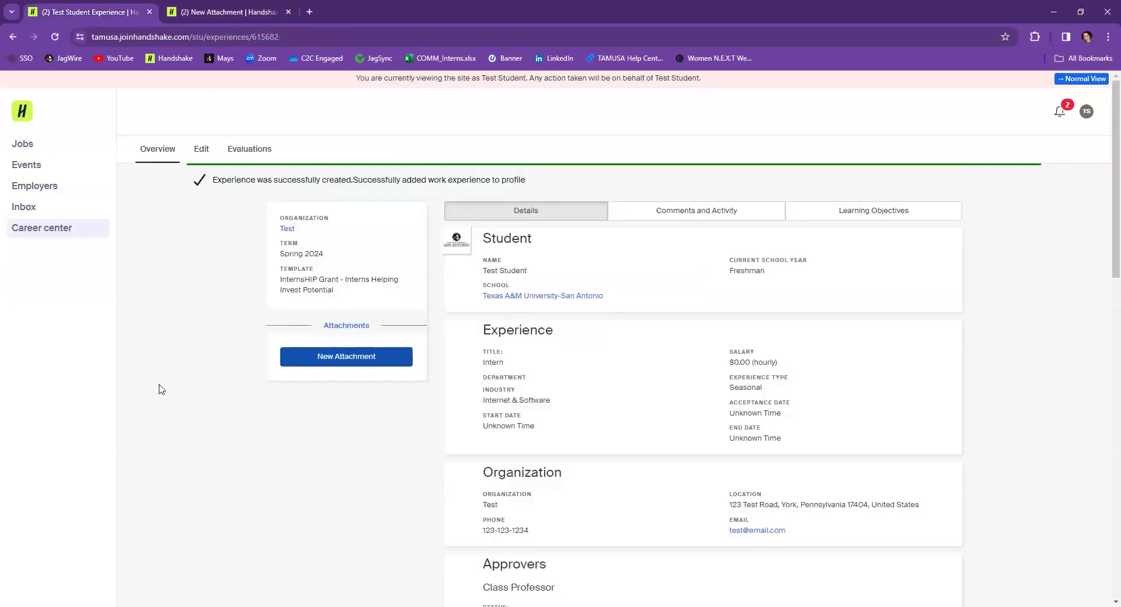